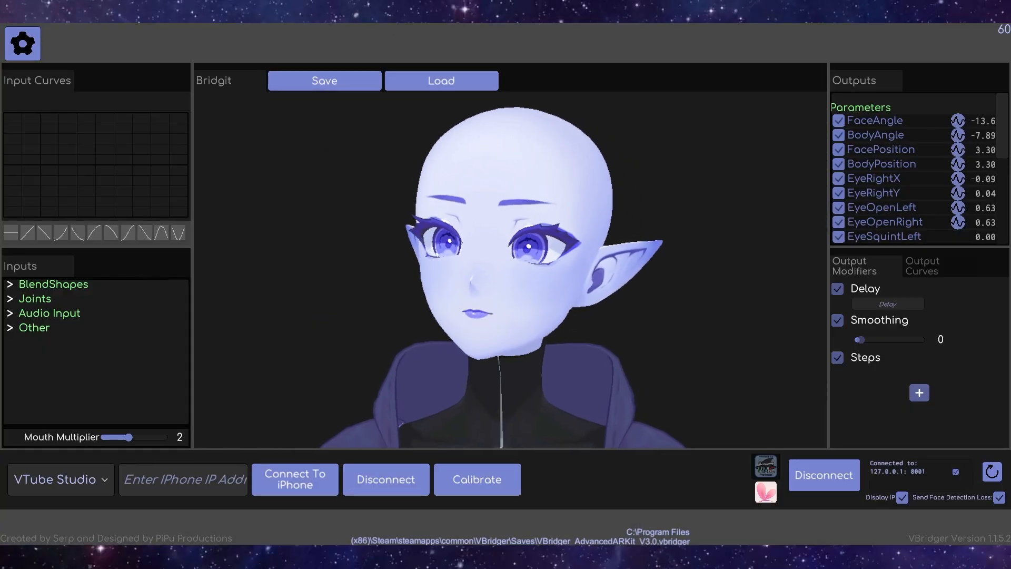
# Step: Look through the VBridger settings page and the mouth multiplier slider
pyautogui.click(22, 44)
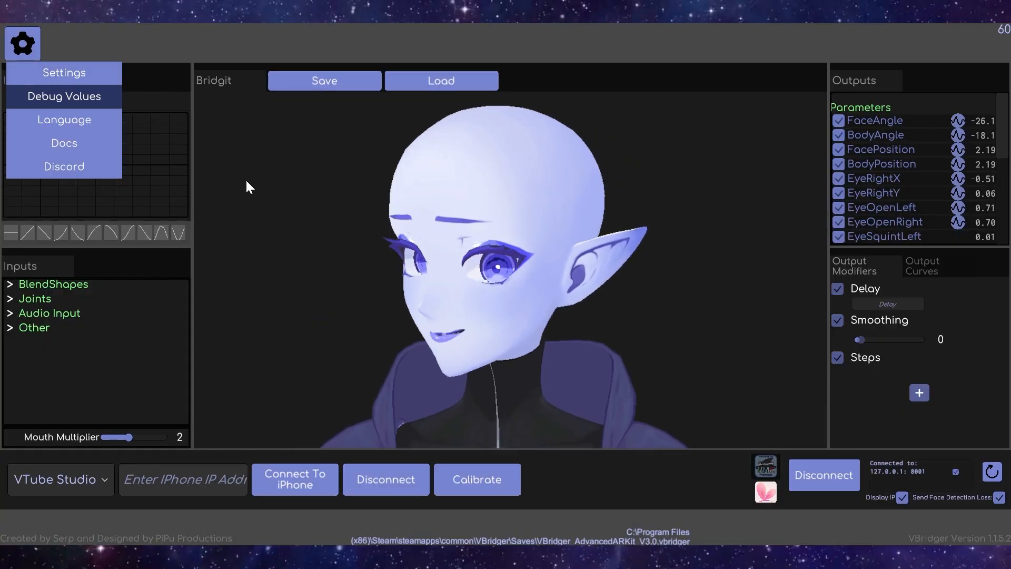
pyautogui.click(73, 78)
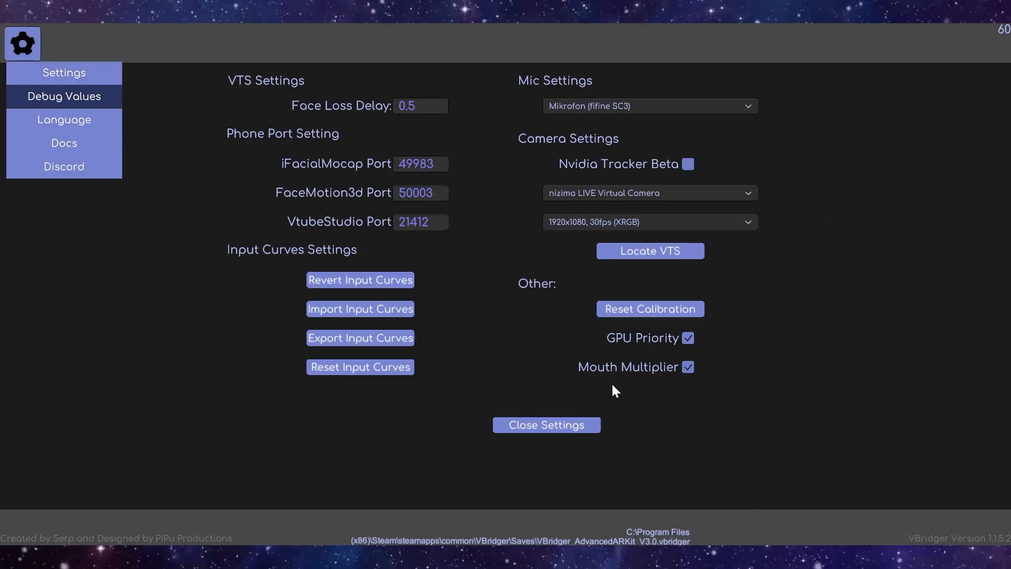
pyautogui.click(547, 424)
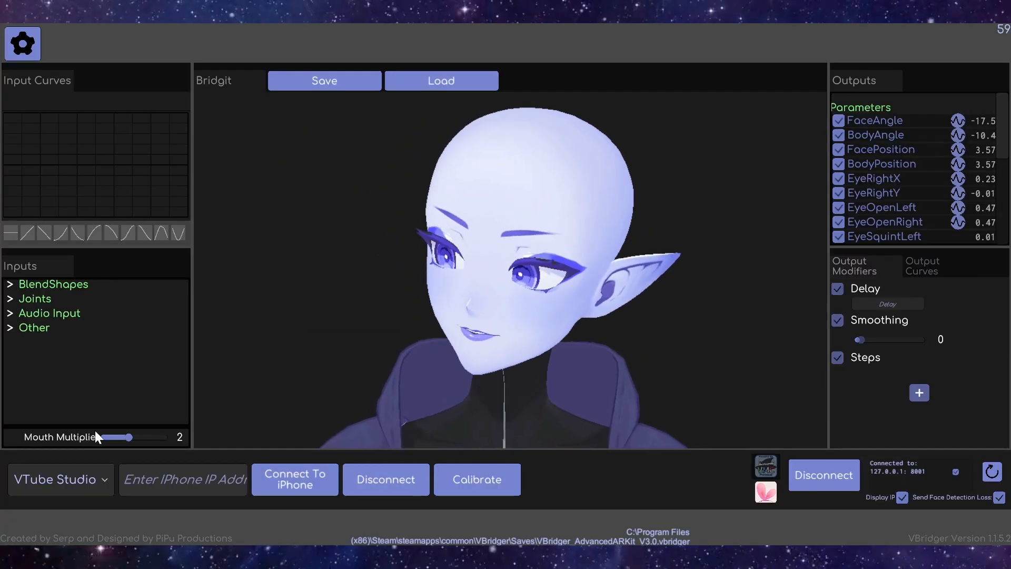
pyautogui.moveTo(128, 435)
pyautogui.mouseDown()
pyautogui.moveTo(167, 434)
pyautogui.moveTo(128, 429)
pyautogui.mouseUp()
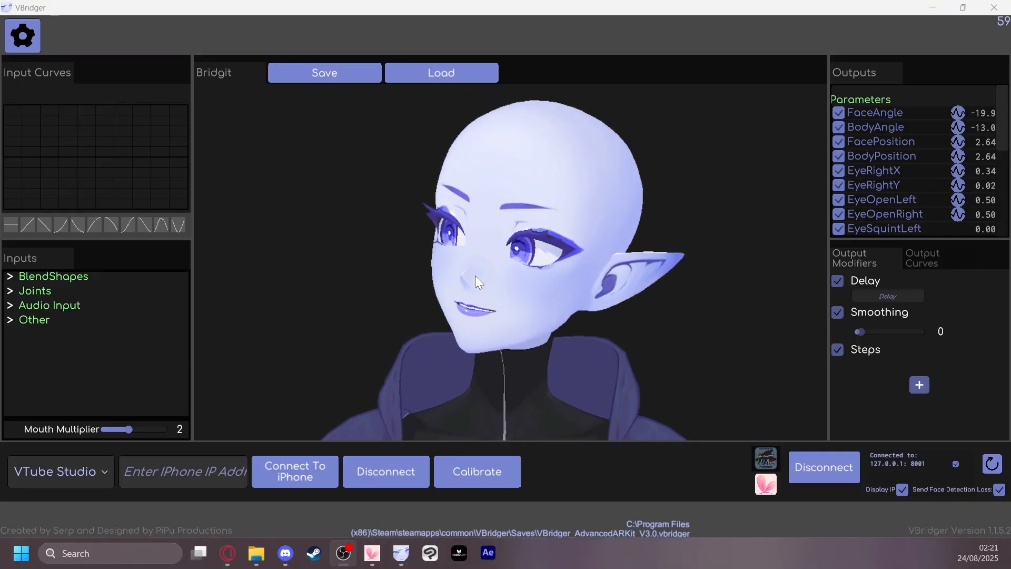
# Step: Browse the saved .vbridger configuration files in the Saves folder without loading one
pyautogui.click(463, 77)
pyautogui.scroll(-2, 464, 237)
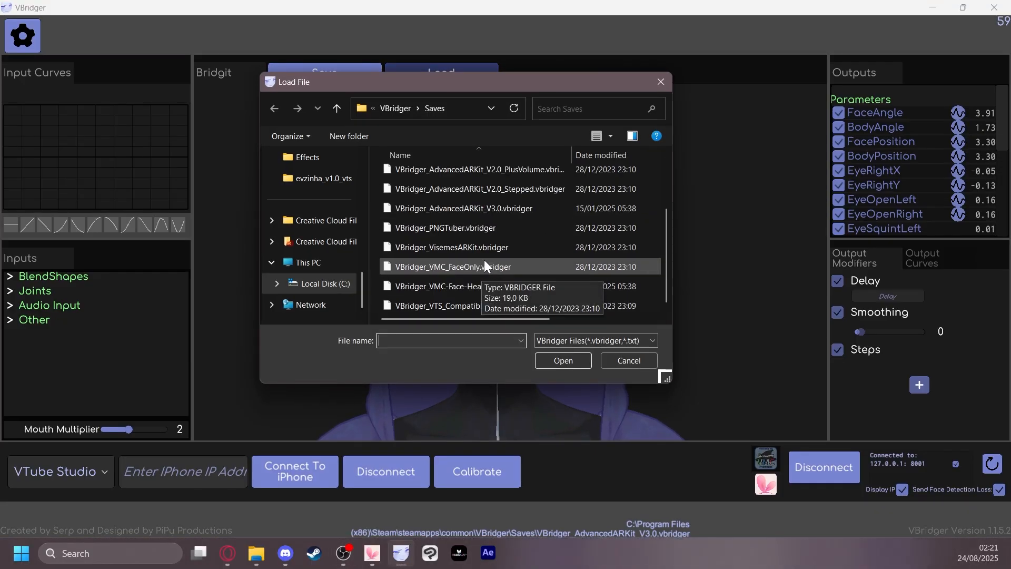
pyautogui.scroll(2, 474, 271)
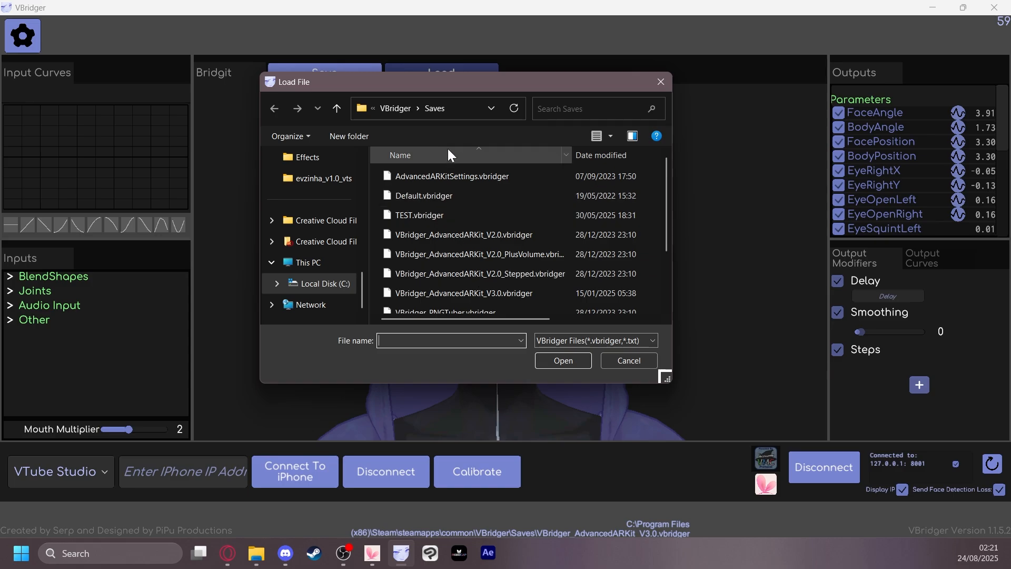
pyautogui.scroll(-2, 479, 274)
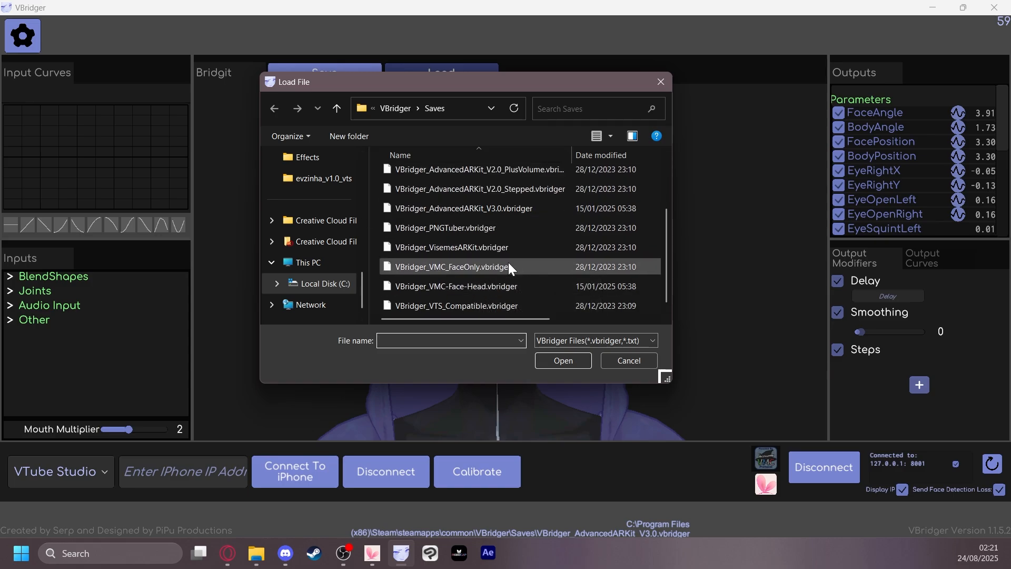
pyautogui.scroll(2, 463, 279)
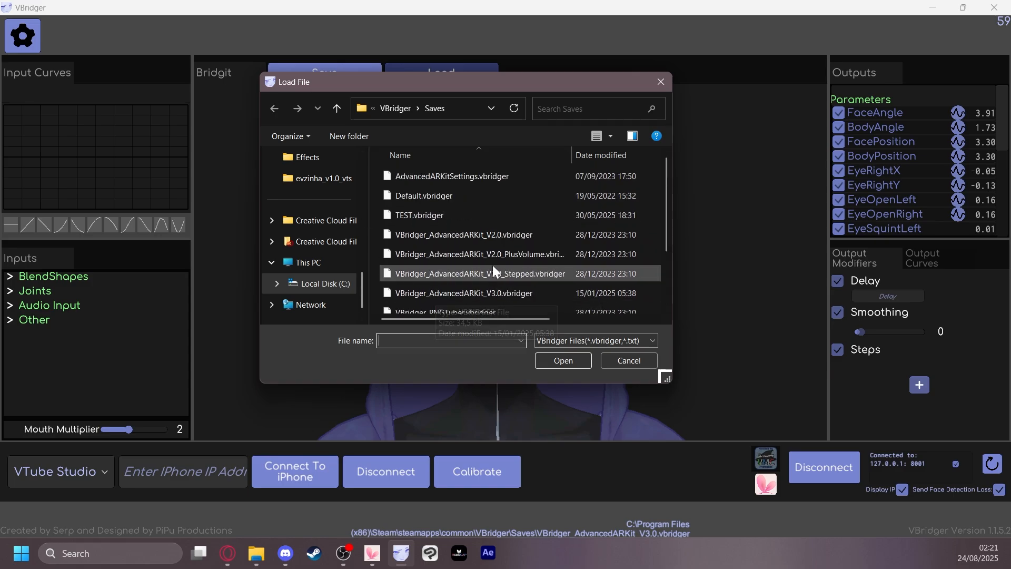
pyautogui.click(617, 361)
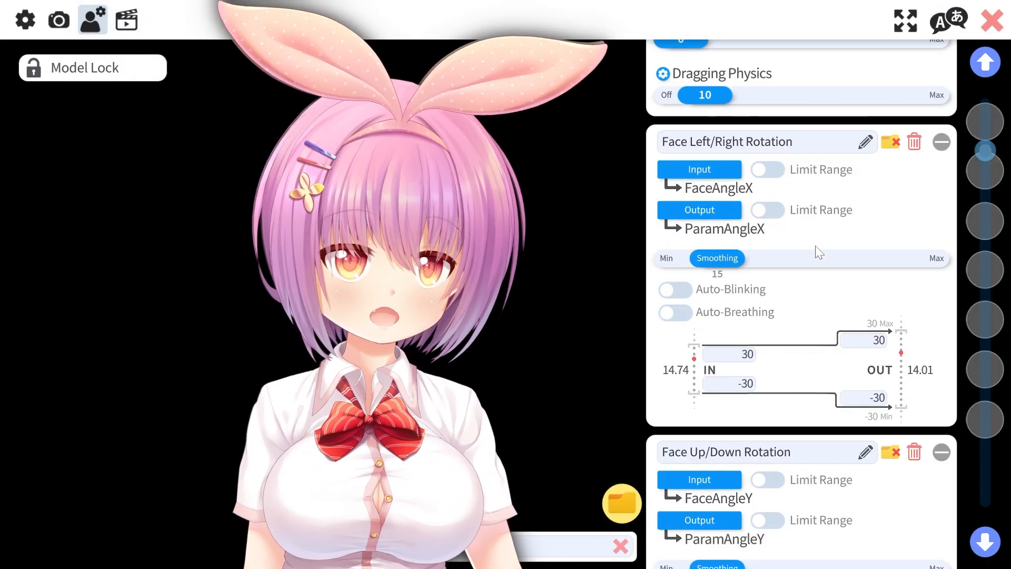
# Step: Try an input range of 1 to -1 for the Face Left/Right Rotation parameter
pyautogui.scroll(-5, 816, 253)
pyautogui.scroll(-4, 895, 332)
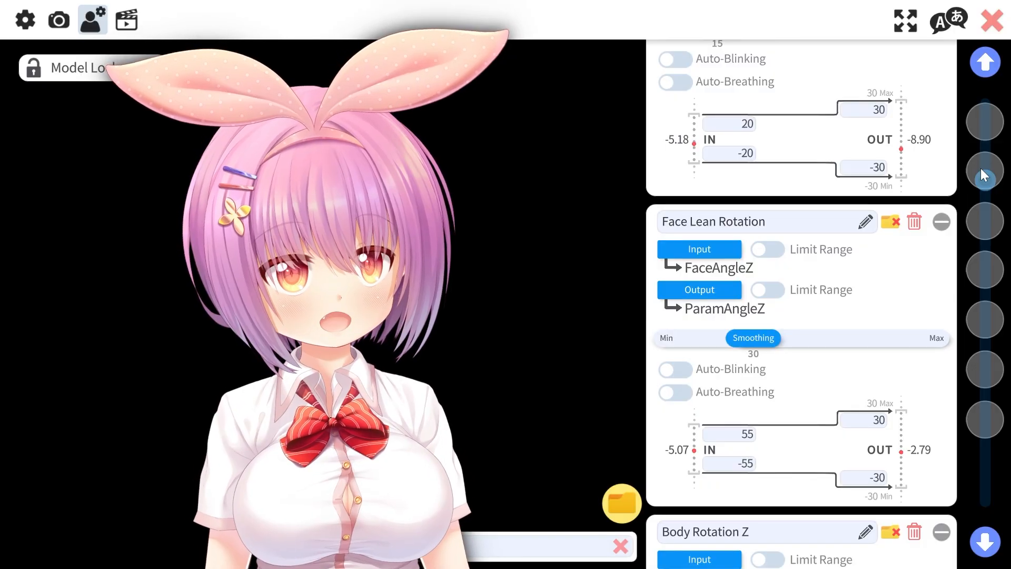
pyautogui.moveTo(981, 168); pyautogui.dragTo(985, 145)
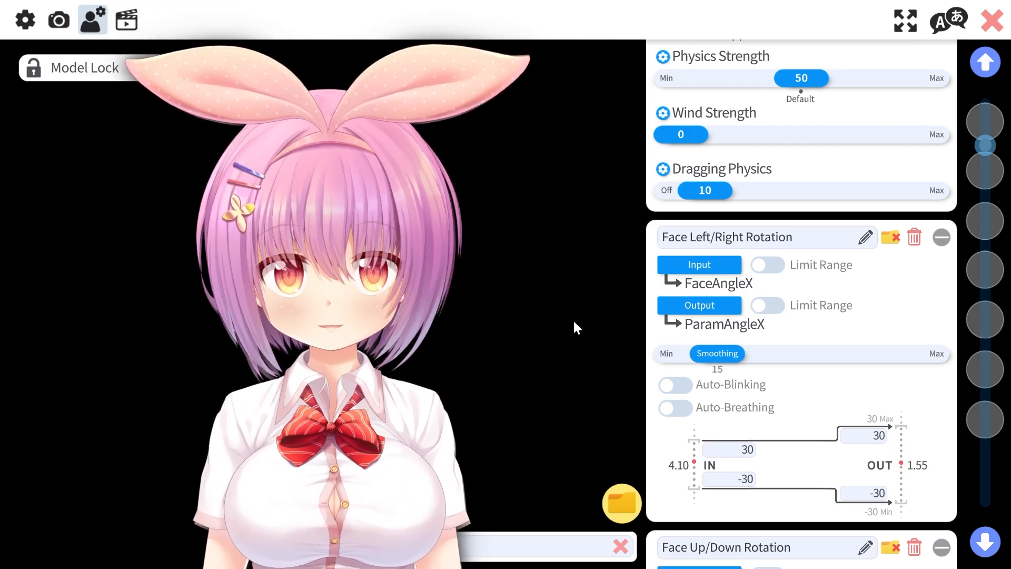
pyautogui.scroll(-1, 801, 420)
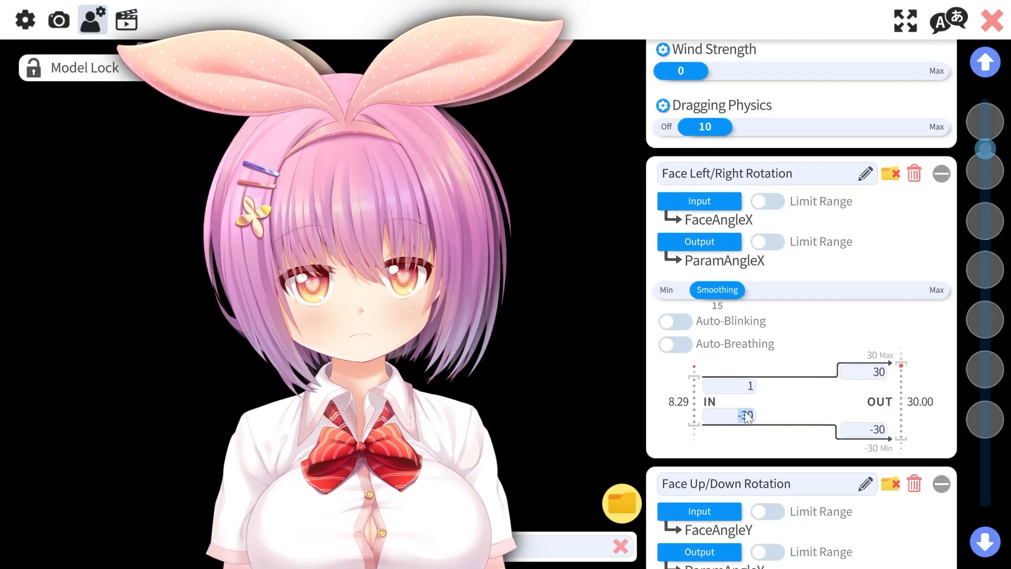
pyautogui.write('1')
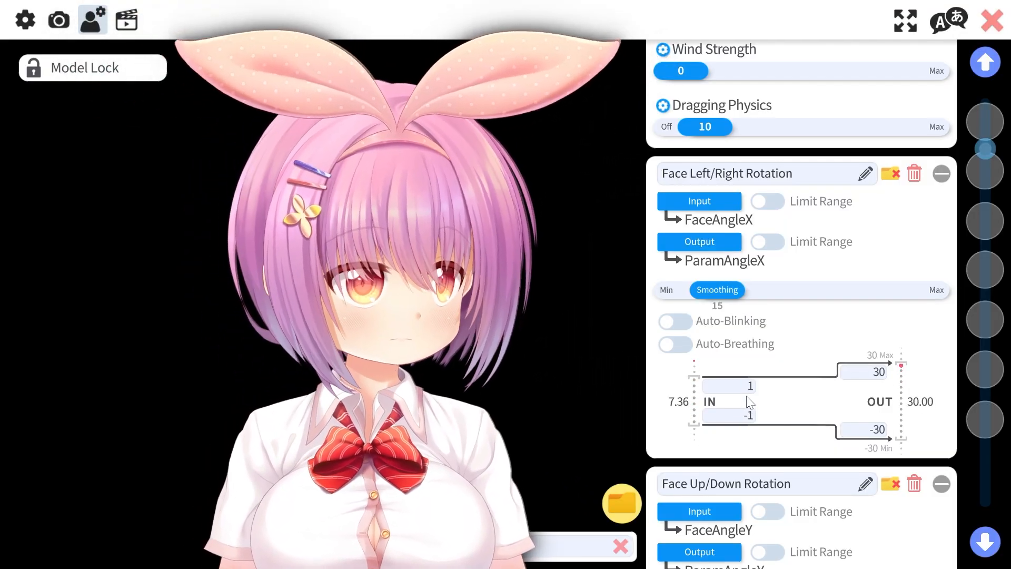
# Step: Set the Face Left/Right Rotation input range to 15 and -15
pyautogui.click(745, 390)
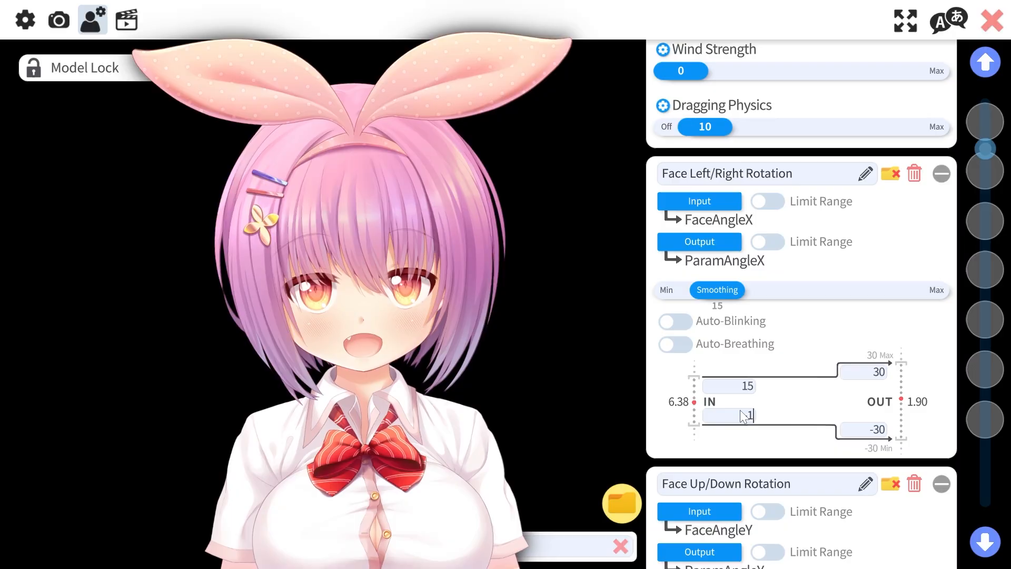
pyautogui.write('5')
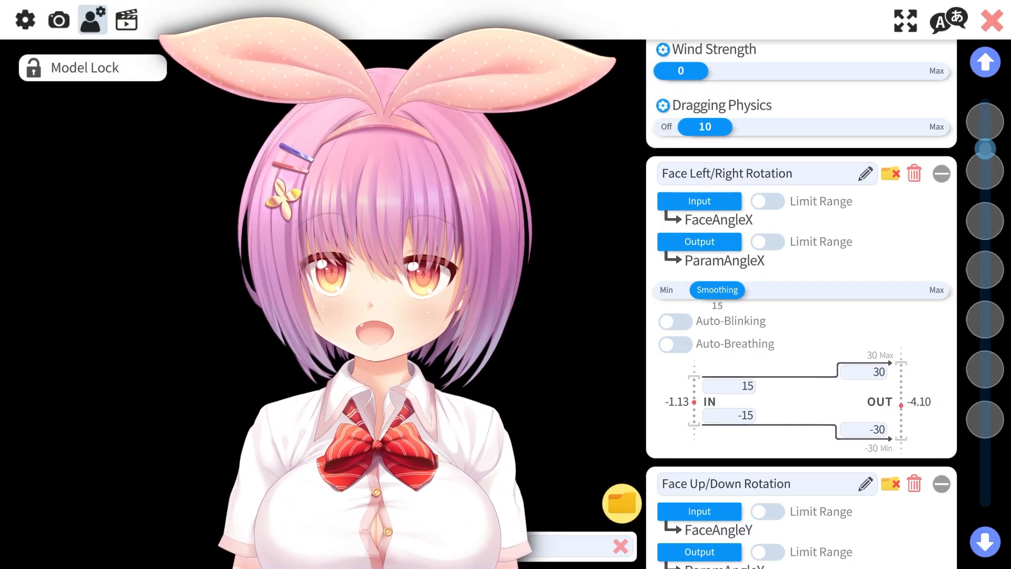
# Step: Examine the Mouth Open and Mouth Smile parameters and the microphone and Advanced Lipsync settings
pyautogui.scroll(-5, 800, 301)
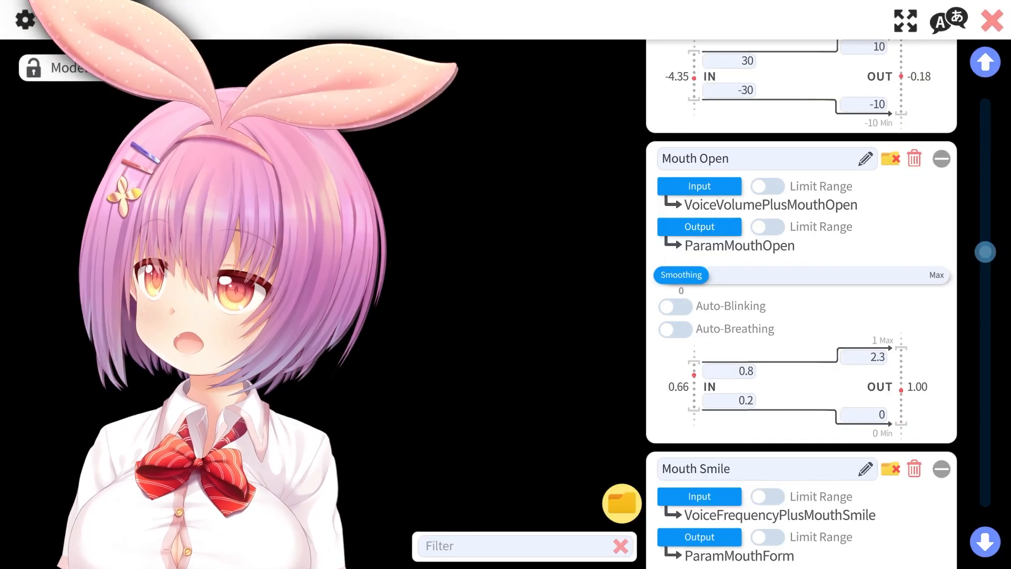
pyautogui.scroll(-4, 985, 266)
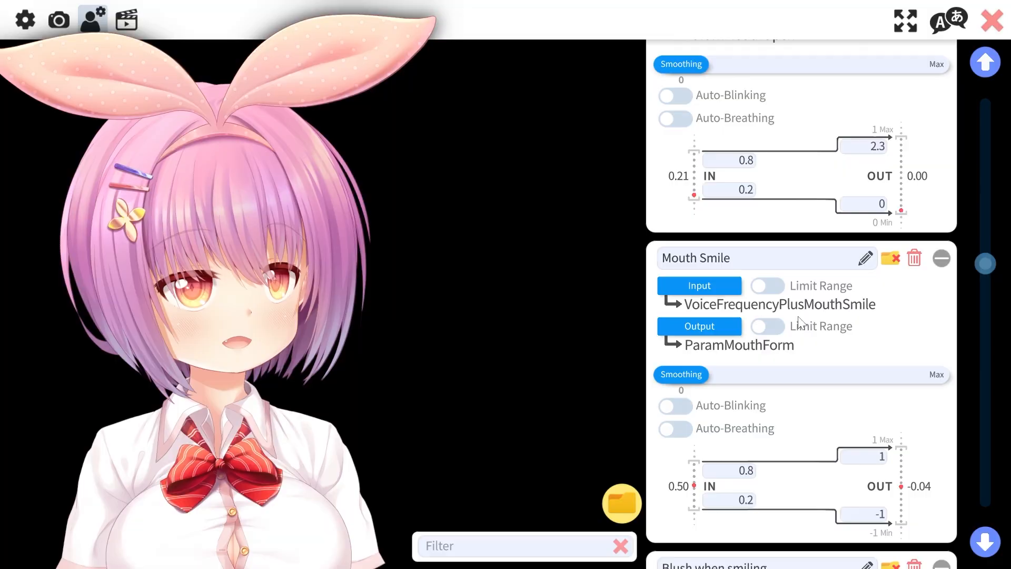
pyautogui.scroll(3, 799, 321)
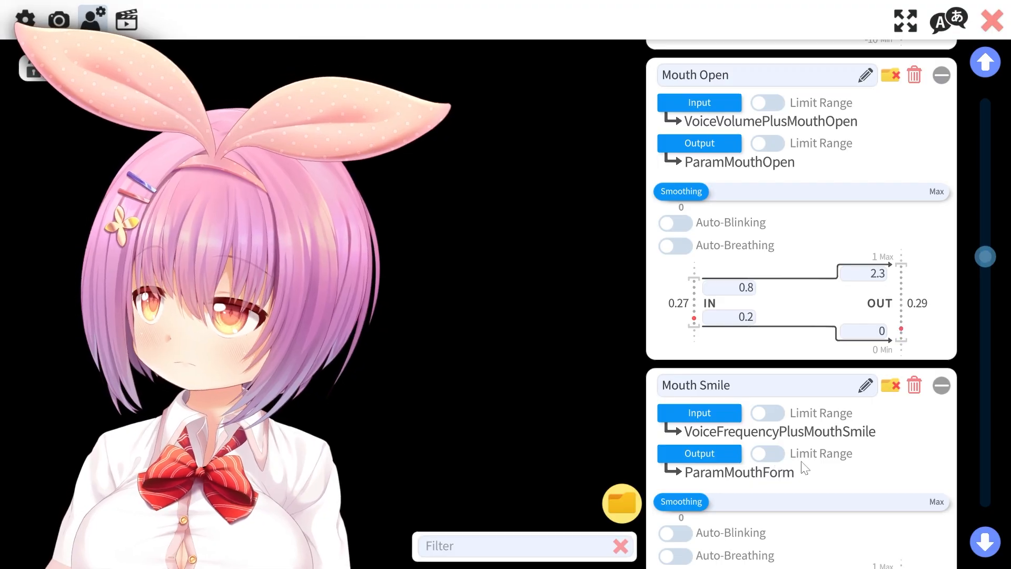
pyautogui.click(25, 20)
pyautogui.scroll(4, 833, 270)
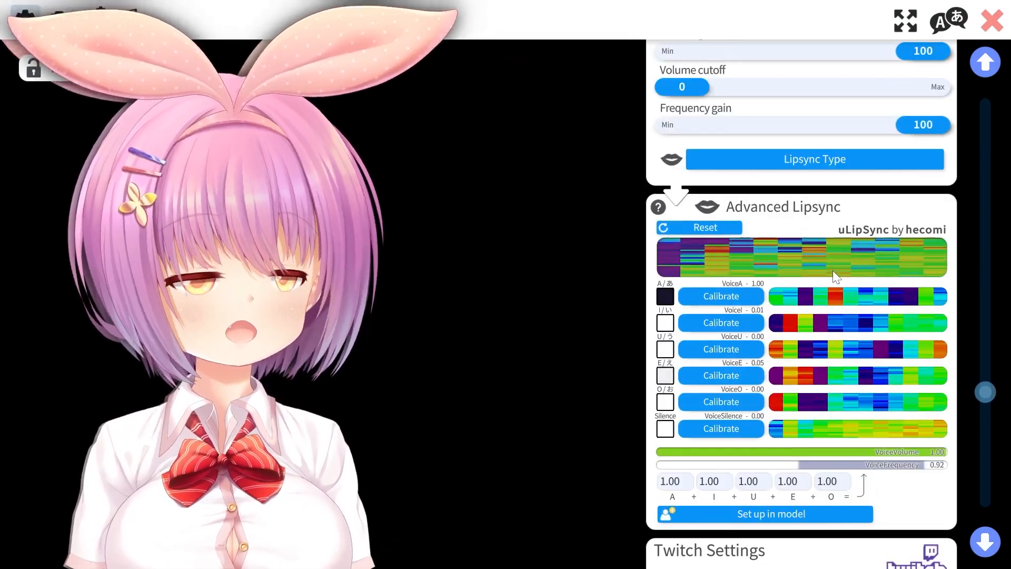
pyautogui.scroll(2, 833, 270)
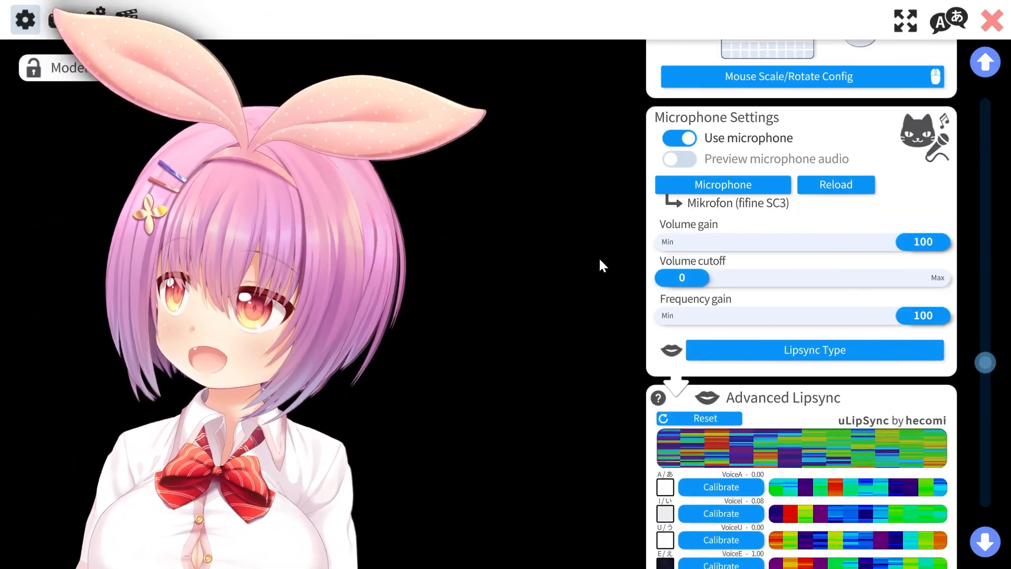
pyautogui.scroll(-2, 866, 302)
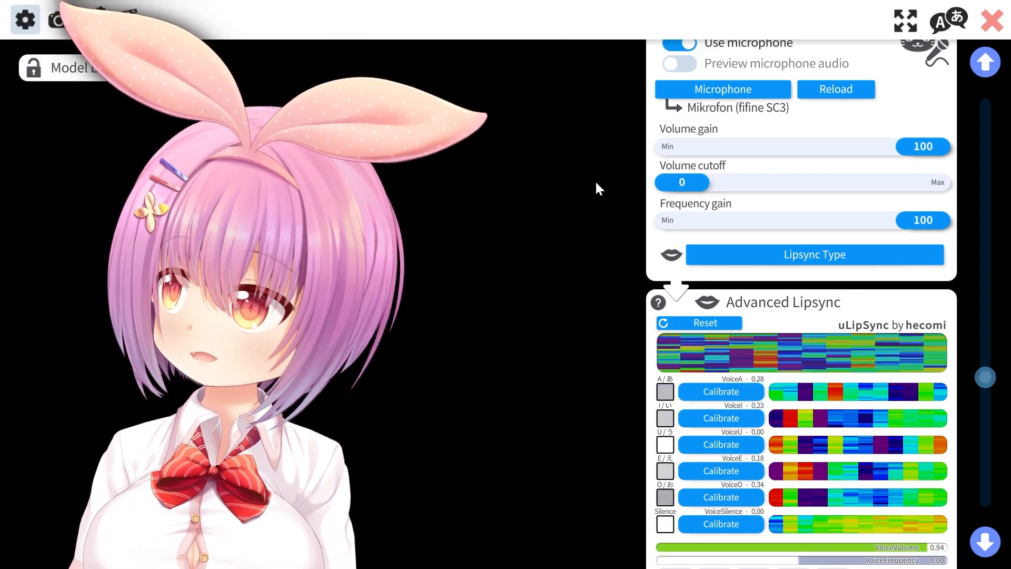
# Step: Return to the model parameter settings and set the lower input value of Eye Open Left to 0.2
pyautogui.click(92, 20)
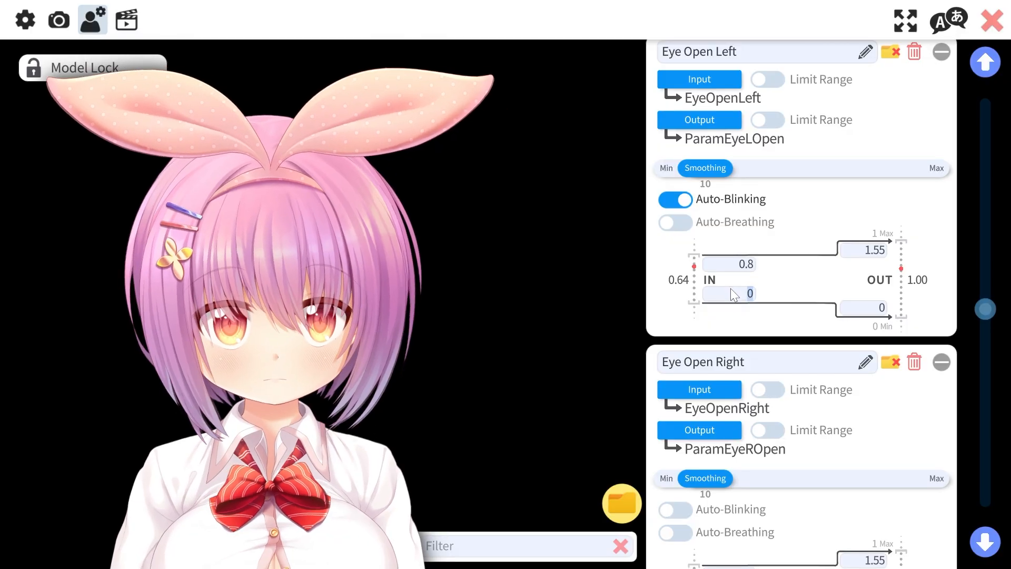
pyautogui.click(730, 293)
pyautogui.write('0.2')
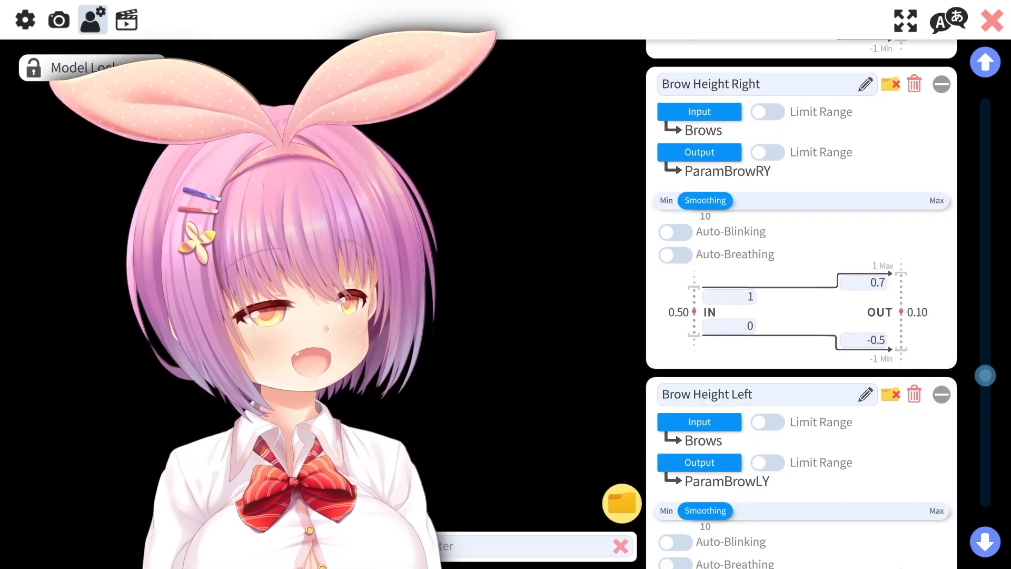
# Step: Assign BrowLeftY as the input of Brow Height Right and BrowRightY as the input of Brow Height Left
pyautogui.click(699, 112)
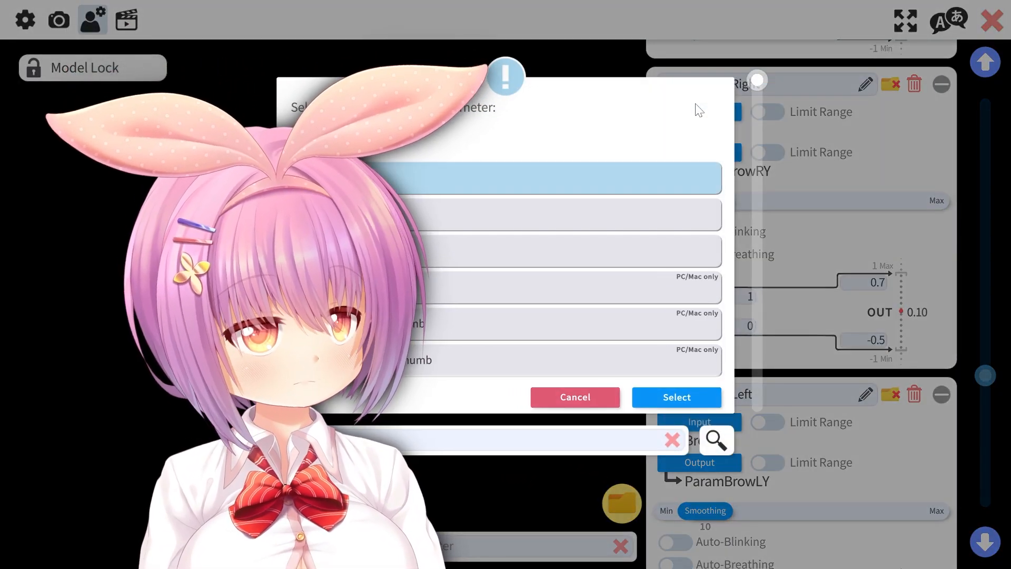
pyautogui.doubleClick(550, 210)
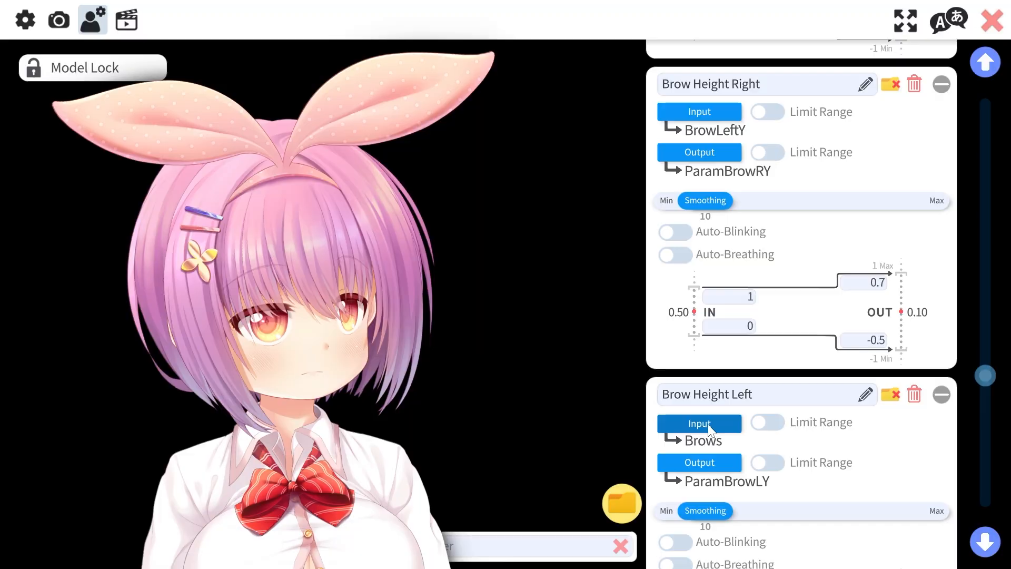
pyautogui.click(708, 424)
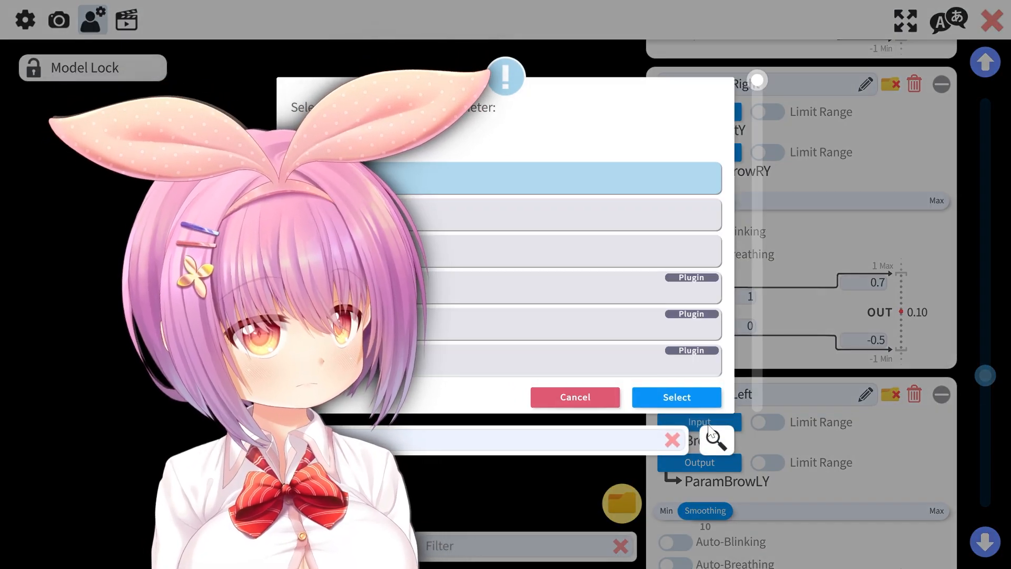
pyautogui.doubleClick(558, 251)
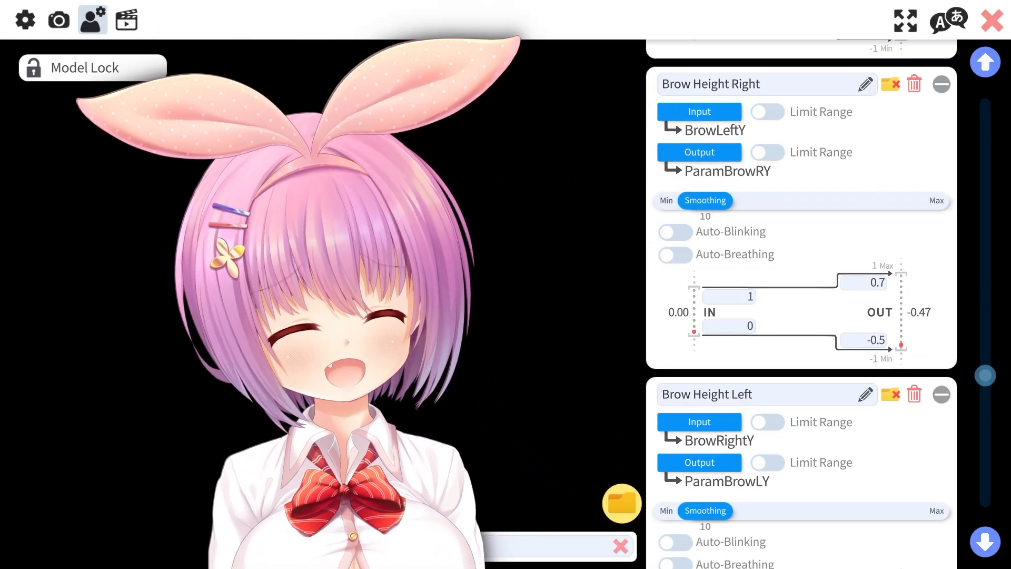
# Step: Add a new parameter at the end of the list with MouthSmile as input and ParamHeartEye as output
pyautogui.scroll(-5, 800, 263)
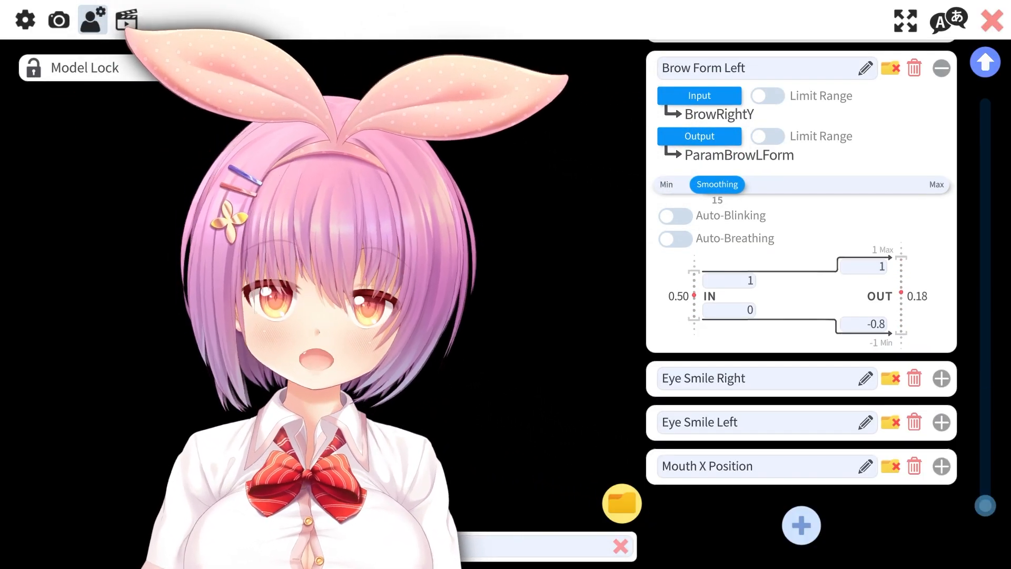
pyautogui.click(800, 525)
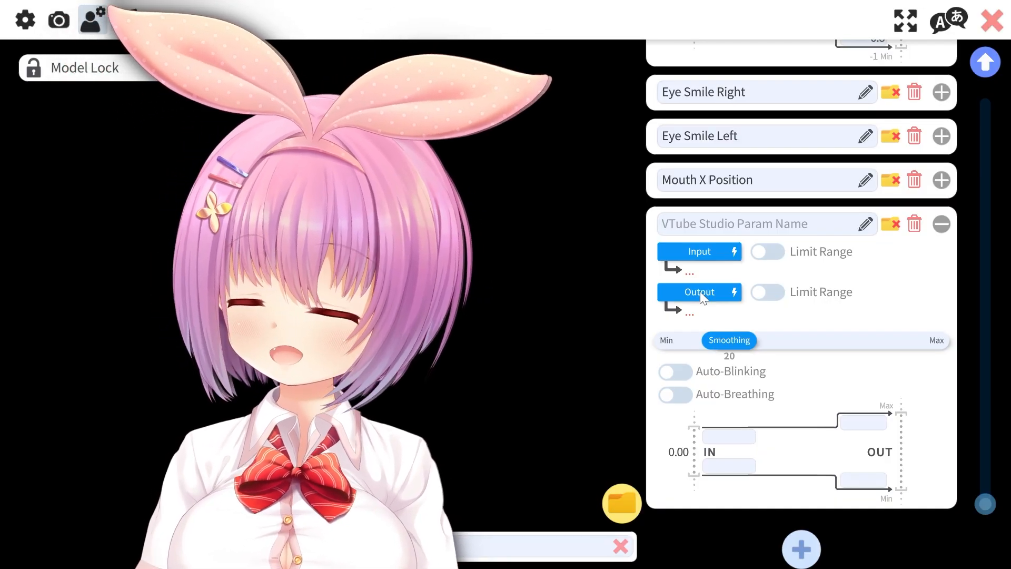
pyautogui.click(688, 256)
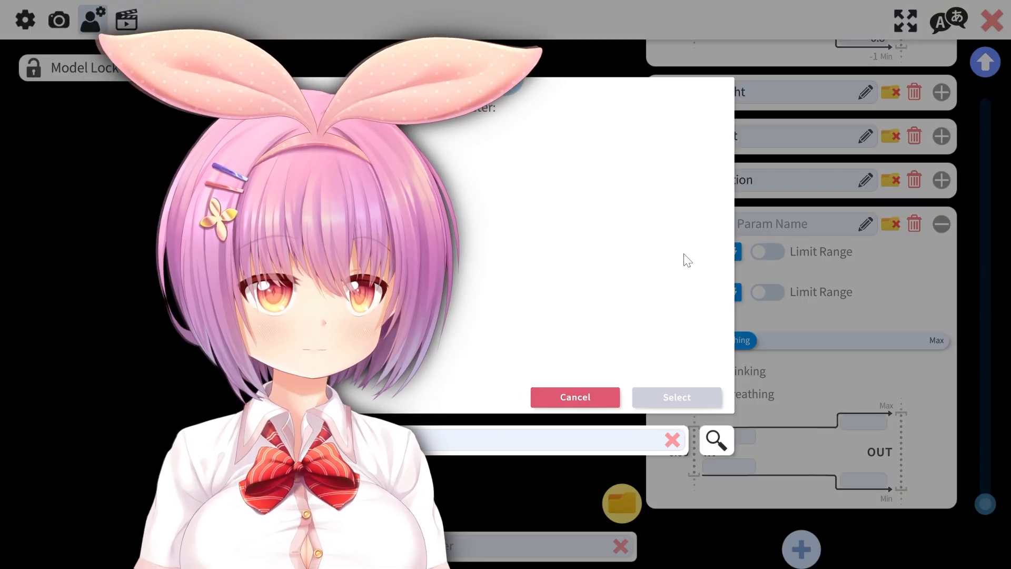
pyautogui.doubleClick(690, 289)
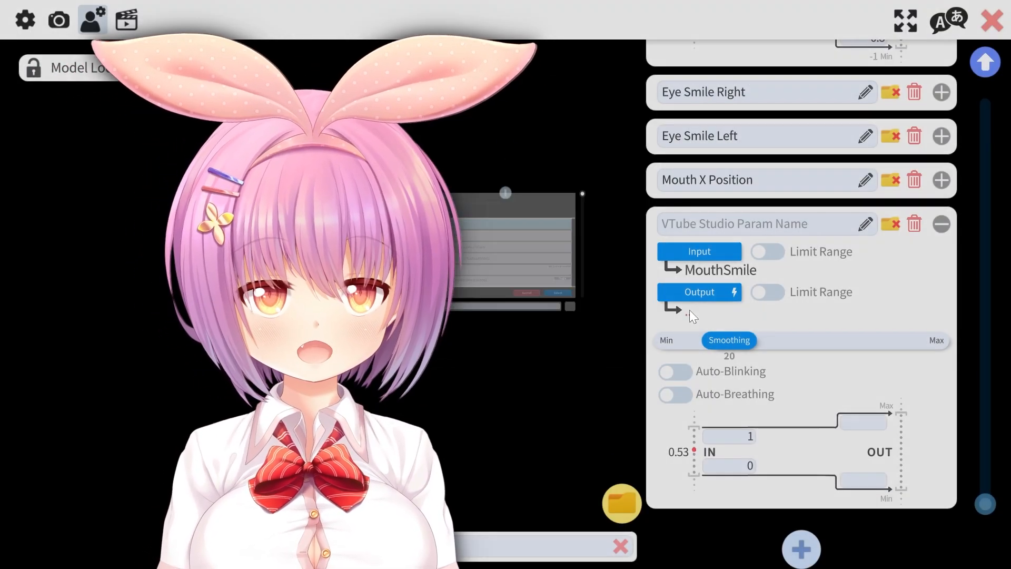
pyautogui.click(695, 290)
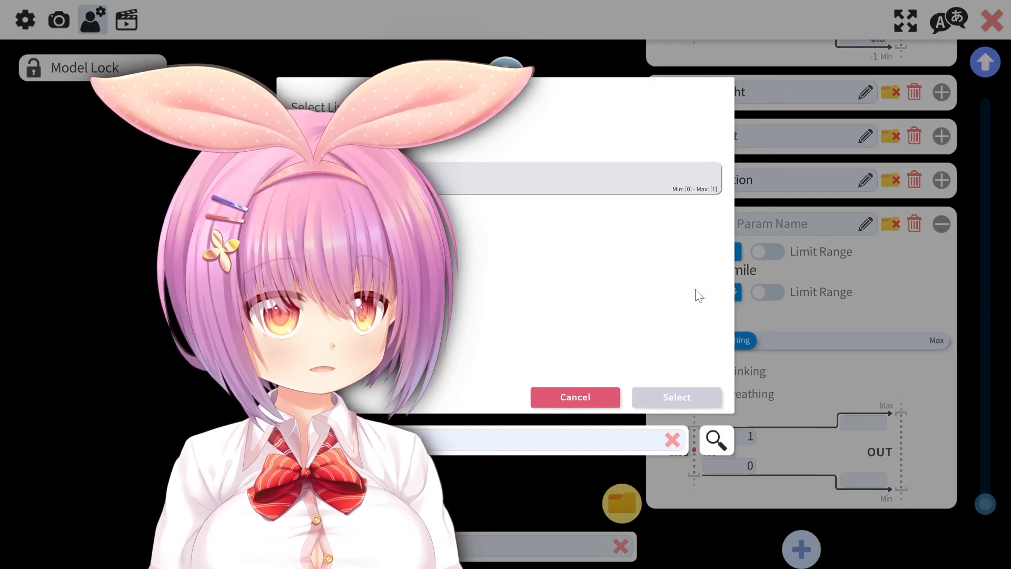
pyautogui.doubleClick(605, 167)
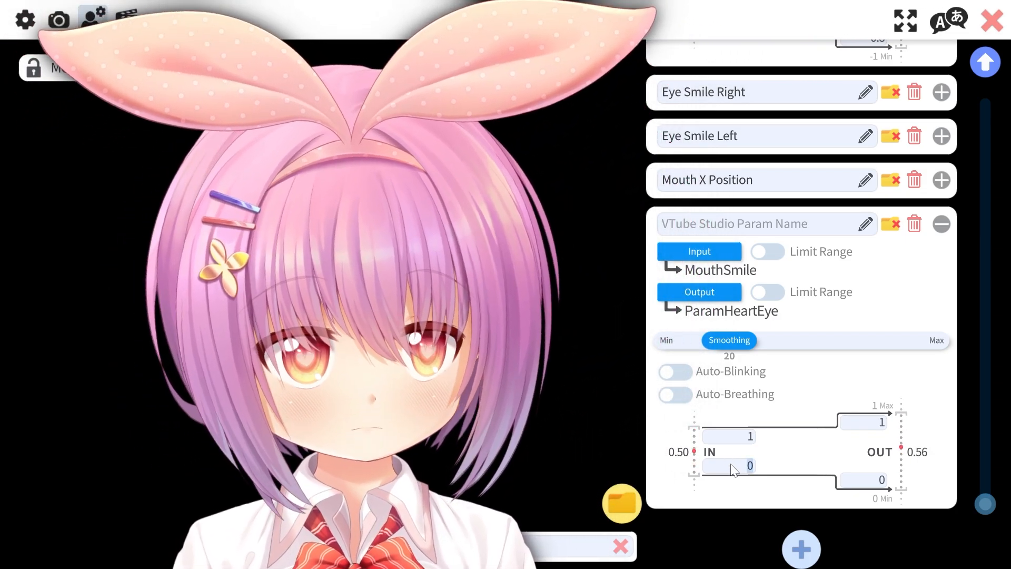
# Step: Set the lower input value of the MouthSmile to ParamHeartEye mapping to 0.85
pyautogui.click(730, 465)
pyautogui.write('0.8')
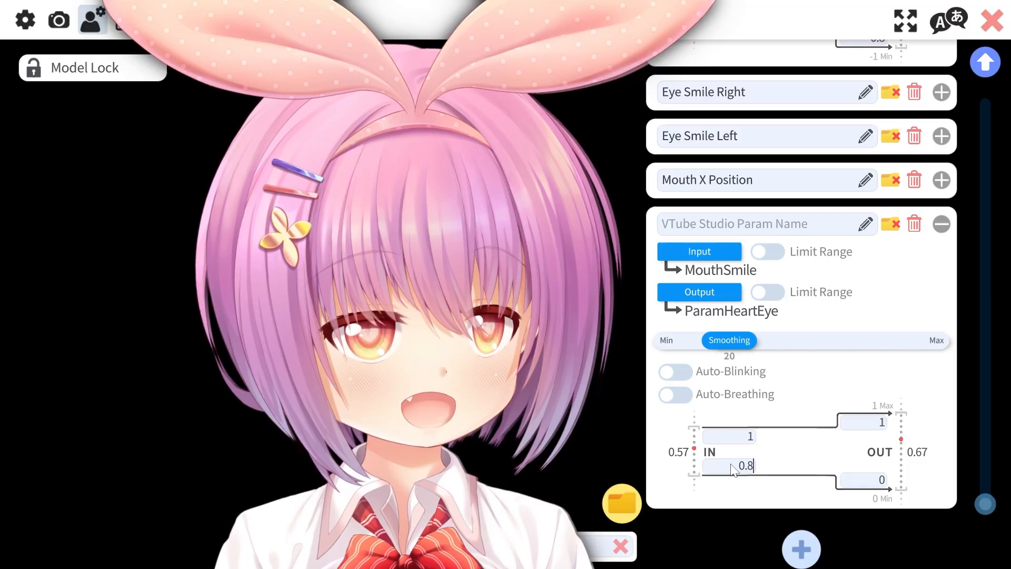
pyautogui.write('5')
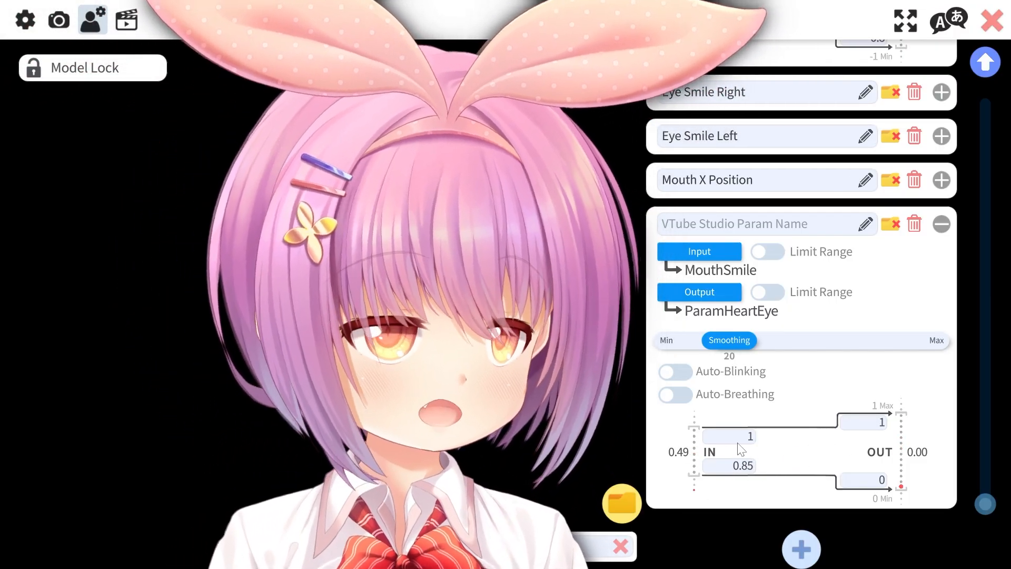
# Step: Set the upper input value of the MouthSmile to ParamHeartEye mapping to 0.9
pyautogui.click(742, 445)
pyautogui.write('0.9')
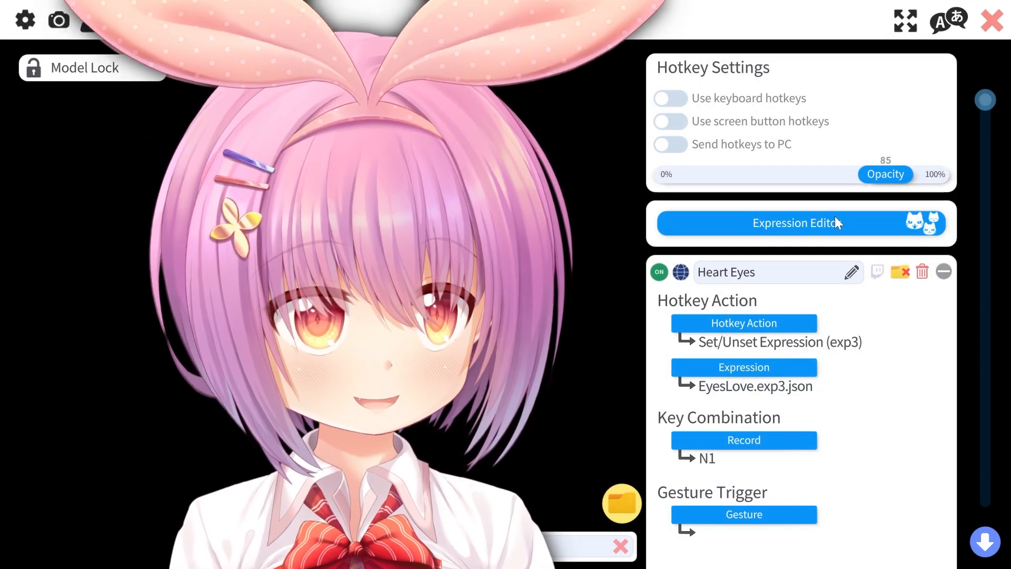
# Step: Create a new expression named HappyLock in the Expression Editor with Mouth Form enabled at 1, and save it
pyautogui.click(835, 215)
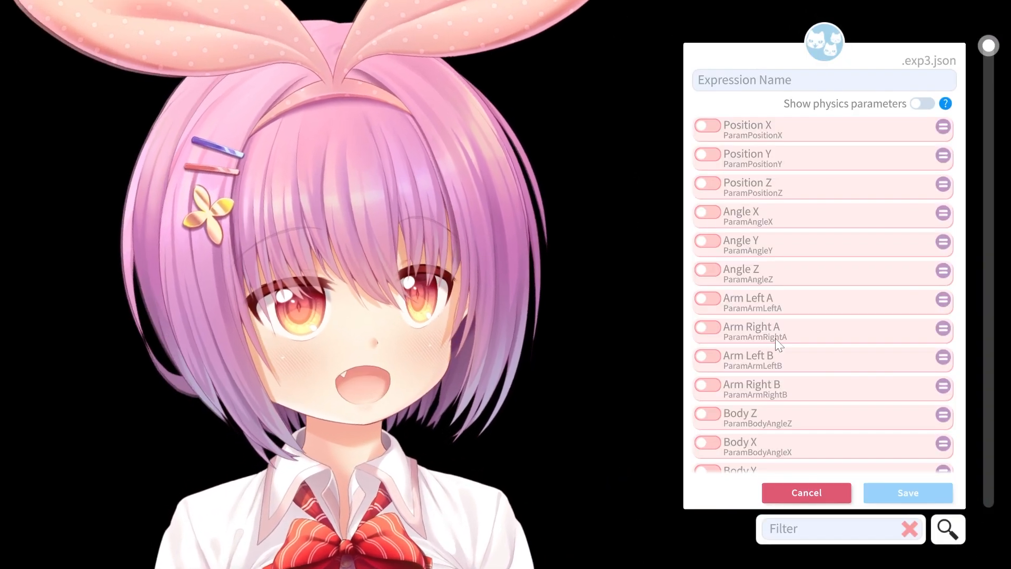
pyautogui.scroll(-10, 775, 338)
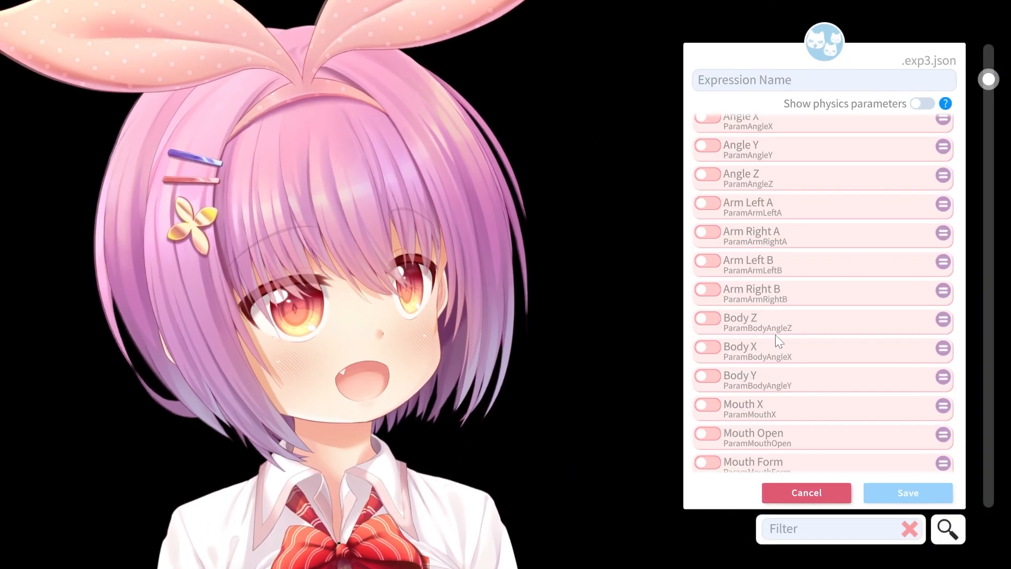
pyautogui.scroll(3, 772, 302)
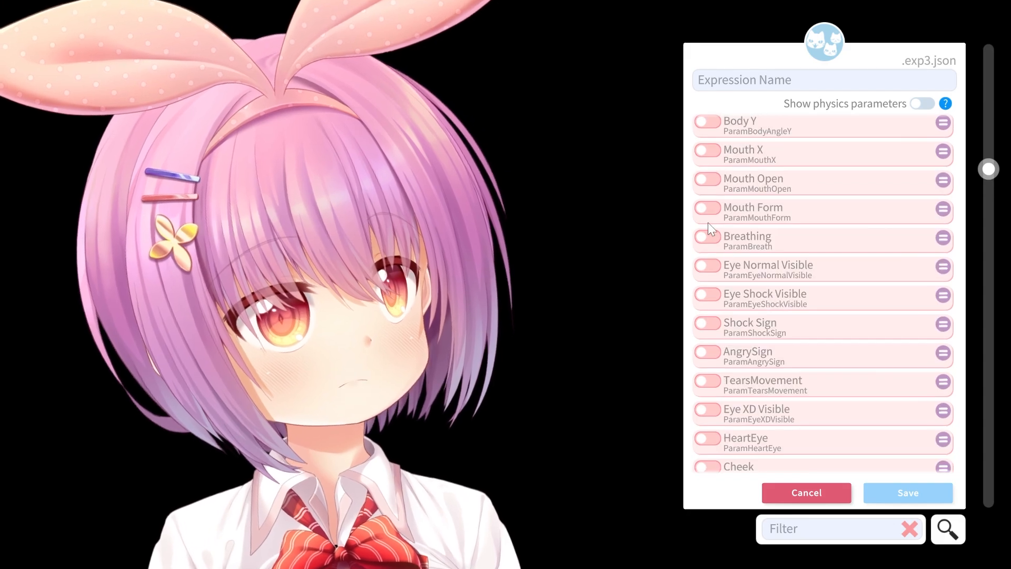
pyautogui.click(707, 209)
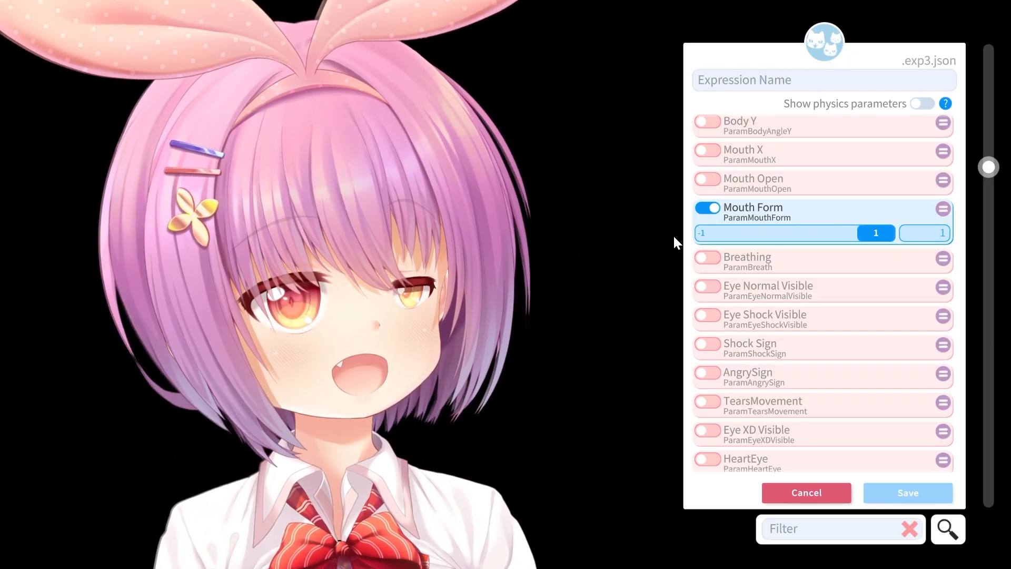
pyautogui.write('HAp')
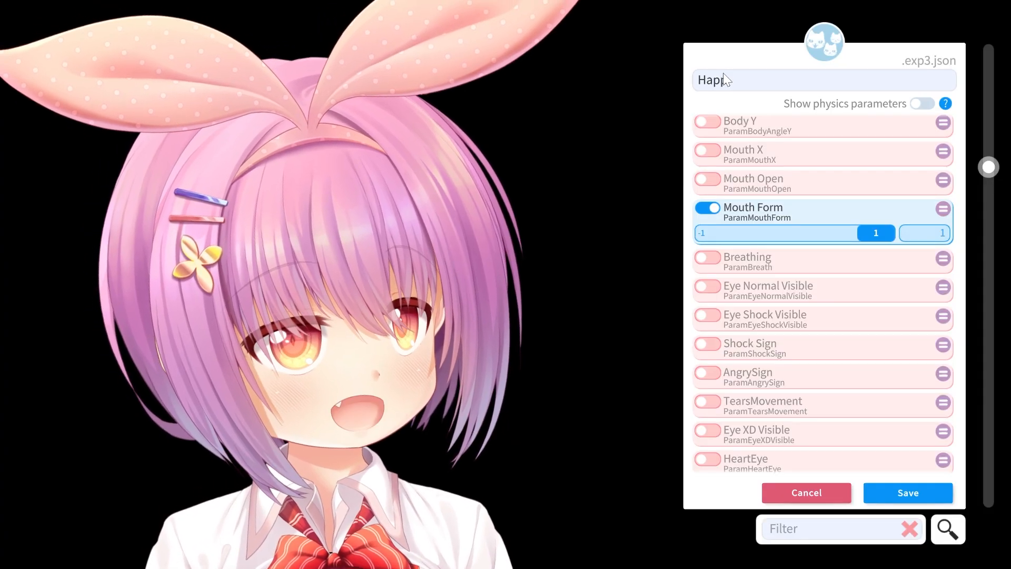
pyautogui.write('pyLock')
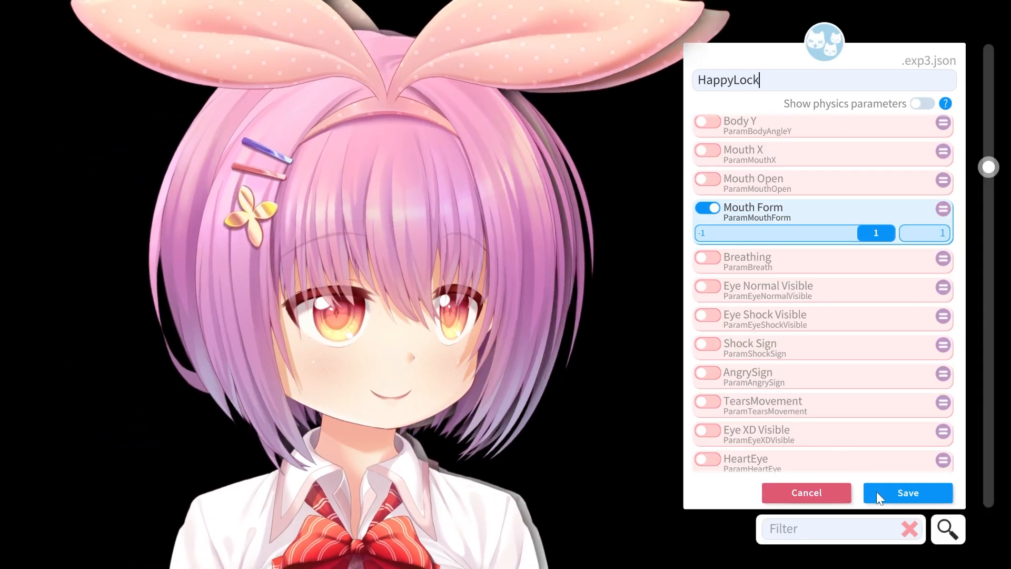
pyautogui.click(876, 491)
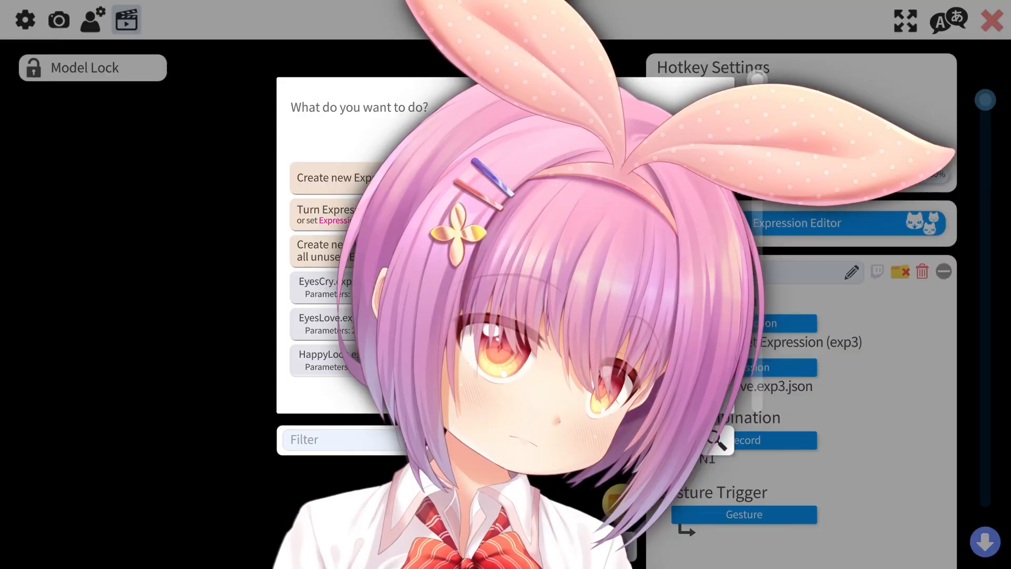
# Step: Create another expression named FrownLock with Mouth Form enabled at -1, and save it
pyautogui.click(631, 178)
pyautogui.click(677, 397)
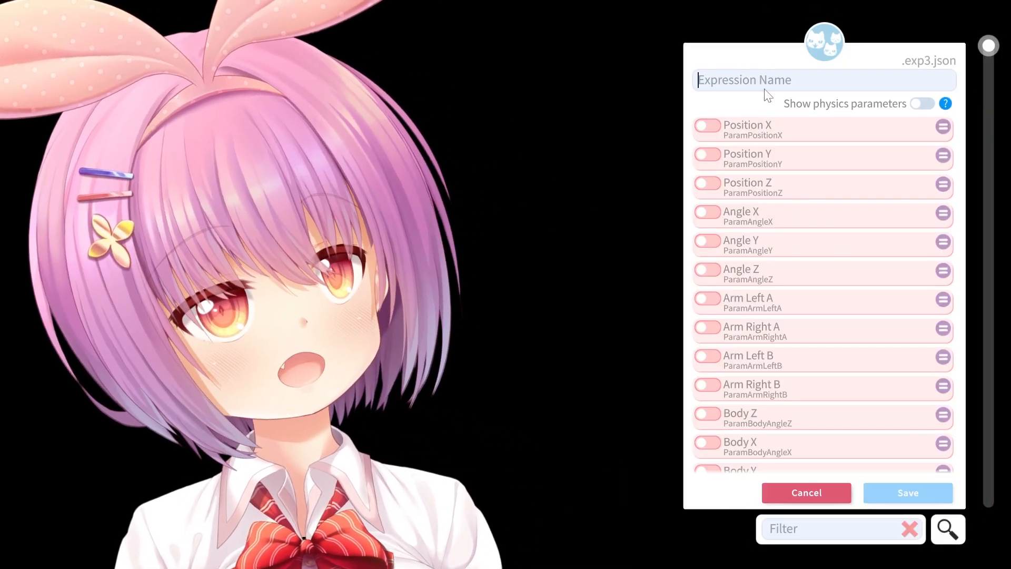
pyautogui.write('S')
pyautogui.press('BackSpace')
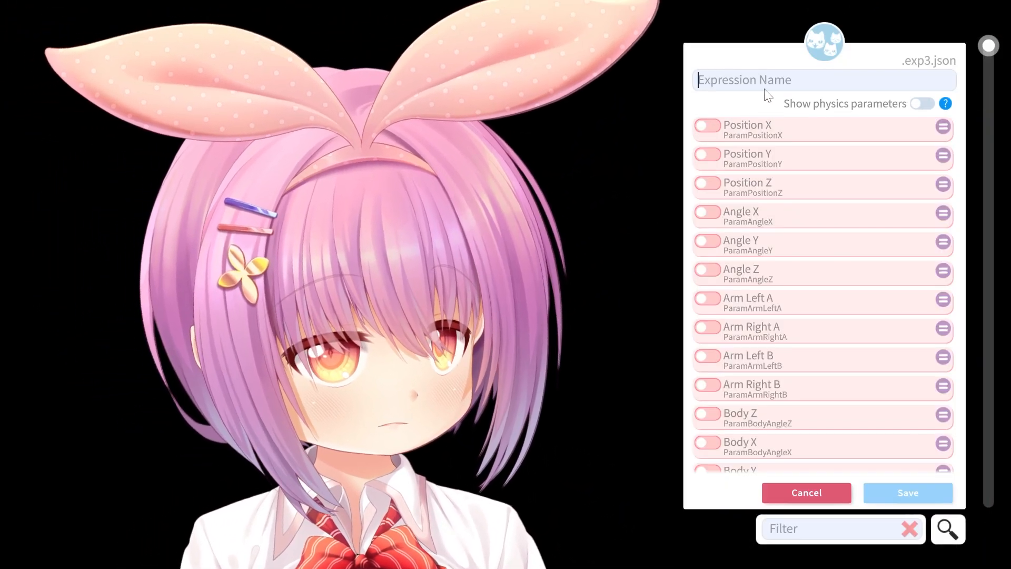
pyautogui.write('FrownLock')
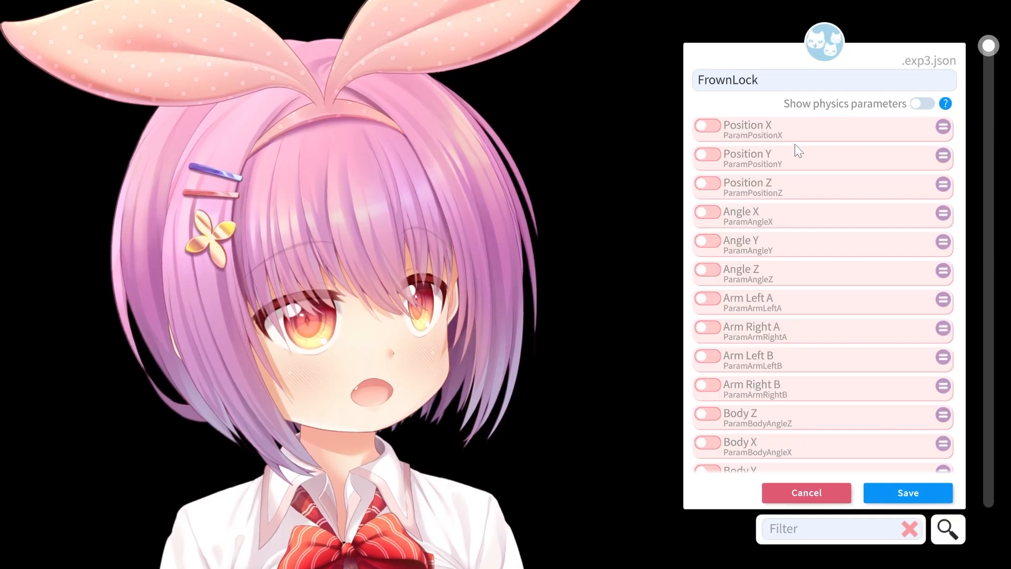
pyautogui.scroll(-5, 794, 144)
pyautogui.click(725, 279)
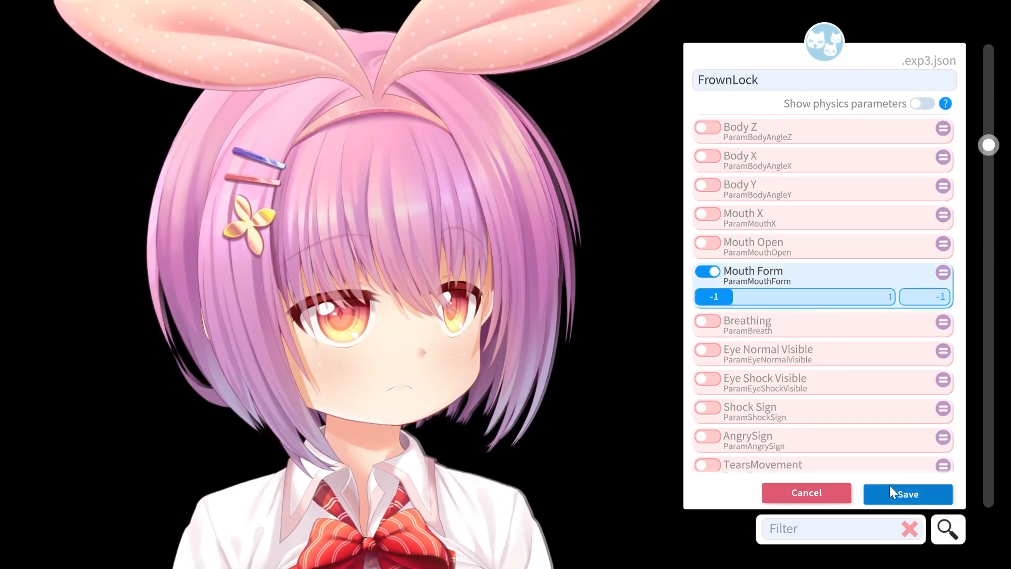
pyautogui.click(895, 493)
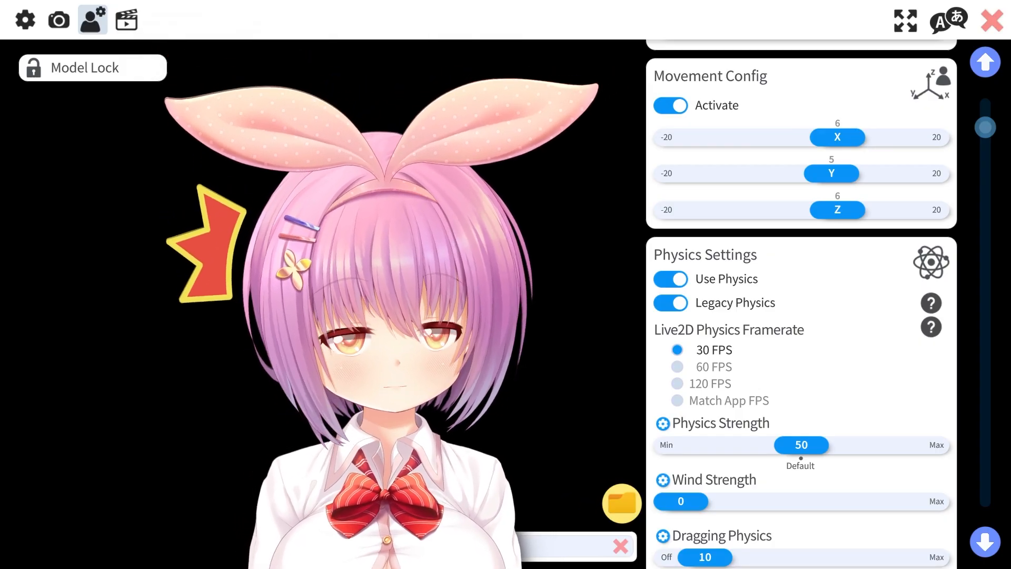
# Step: Open the per-group Physics Strength multipliers and reset Breast_2 and Breasts_3 to their default
pyautogui.click(663, 423)
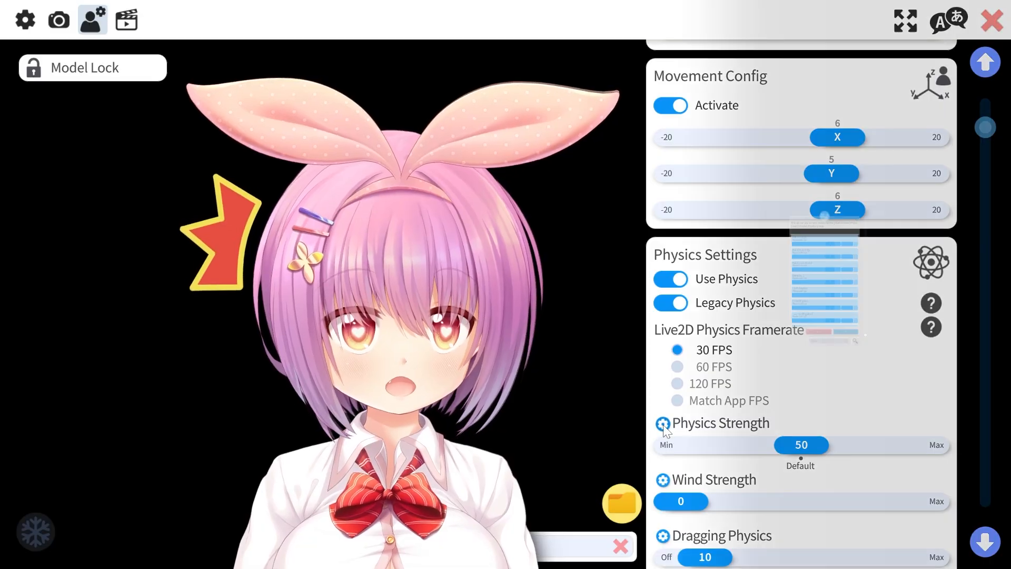
pyautogui.scroll(-4, 803, 284)
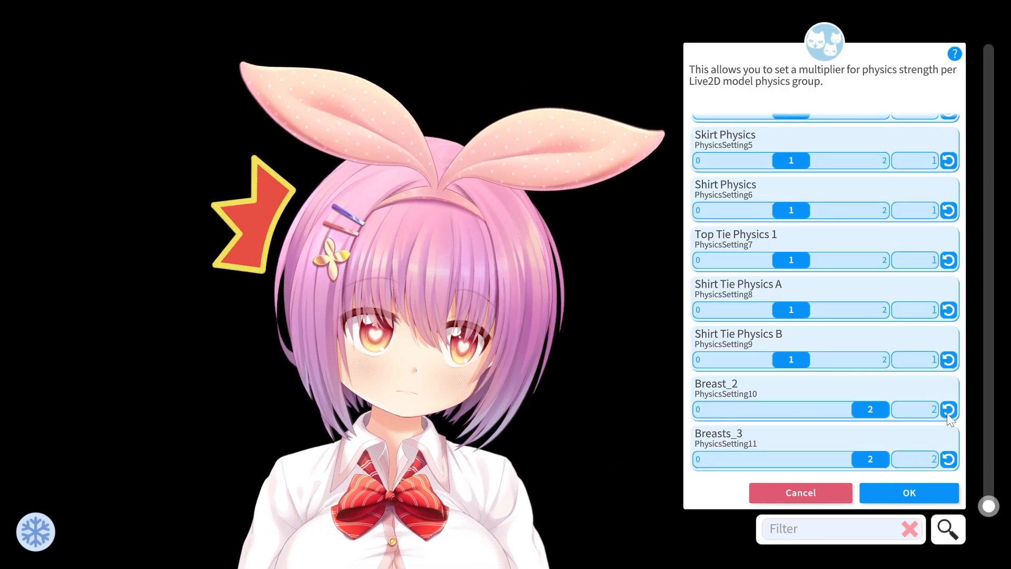
pyautogui.click(948, 410)
pyautogui.click(949, 460)
# Step: Set the physics strength multipliers of HairGroupSide, HairGroupBack1 and HairGroup1 to 2
pyautogui.scroll(5, 776, 352)
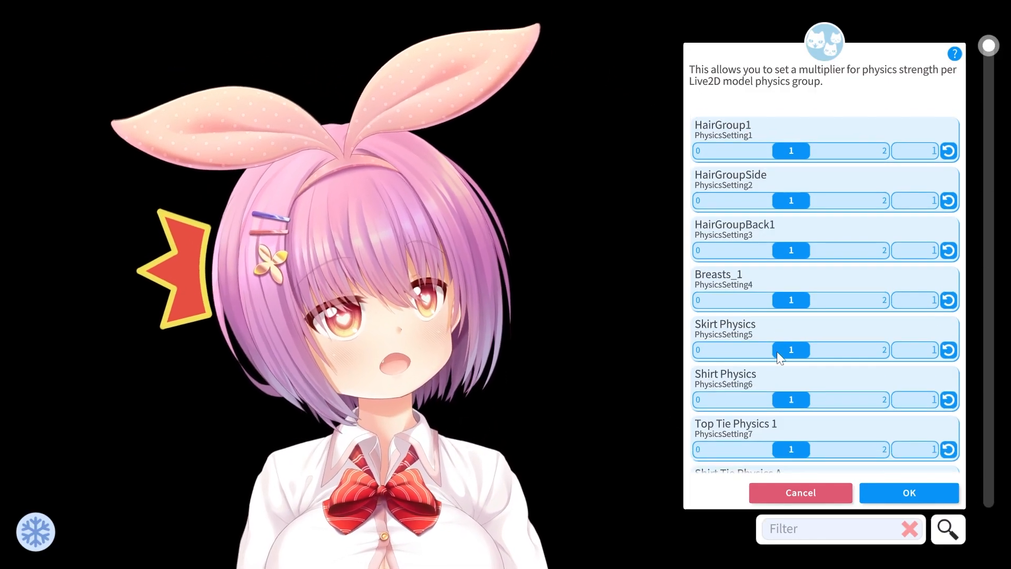
pyautogui.click(870, 201)
pyautogui.click(870, 250)
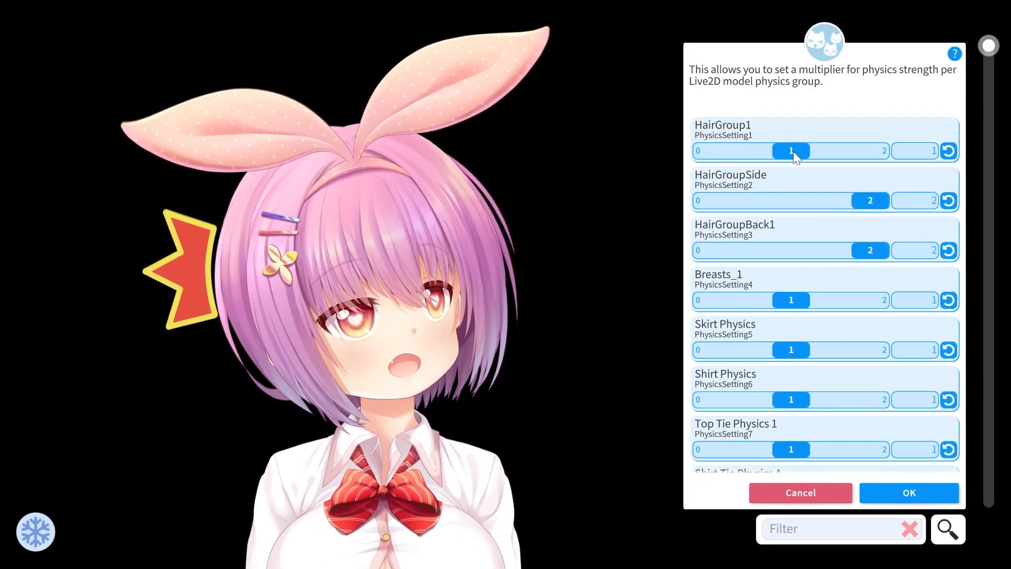
pyautogui.moveTo(793, 151); pyautogui.dragTo(882, 152)
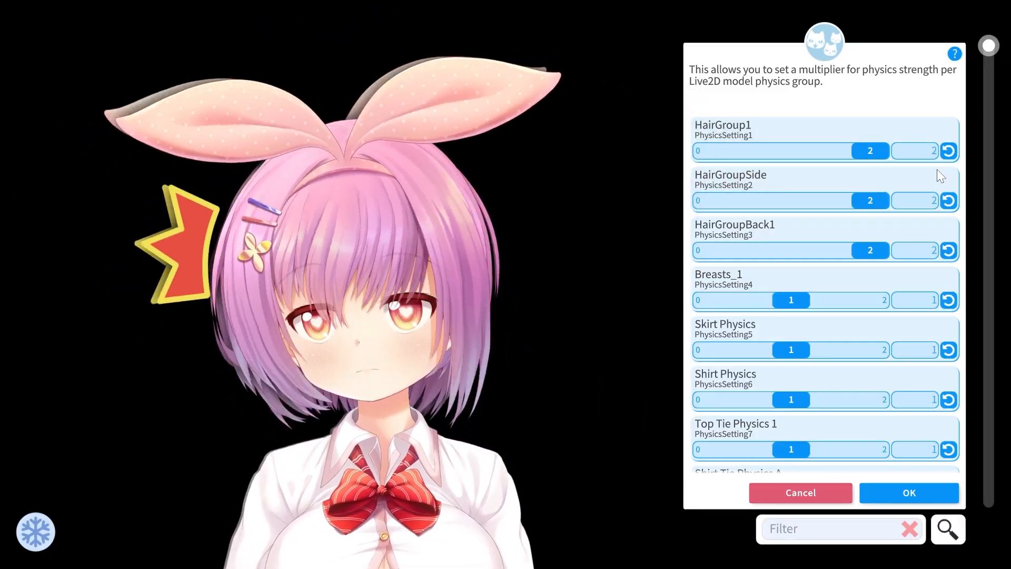
# Step: Reset the three hair group multipliers, set HairGroup1 to about 1.61, HairGroupSide to 1.48 and HairGroupBack1 to 1.52, and apply them
pyautogui.click(948, 250)
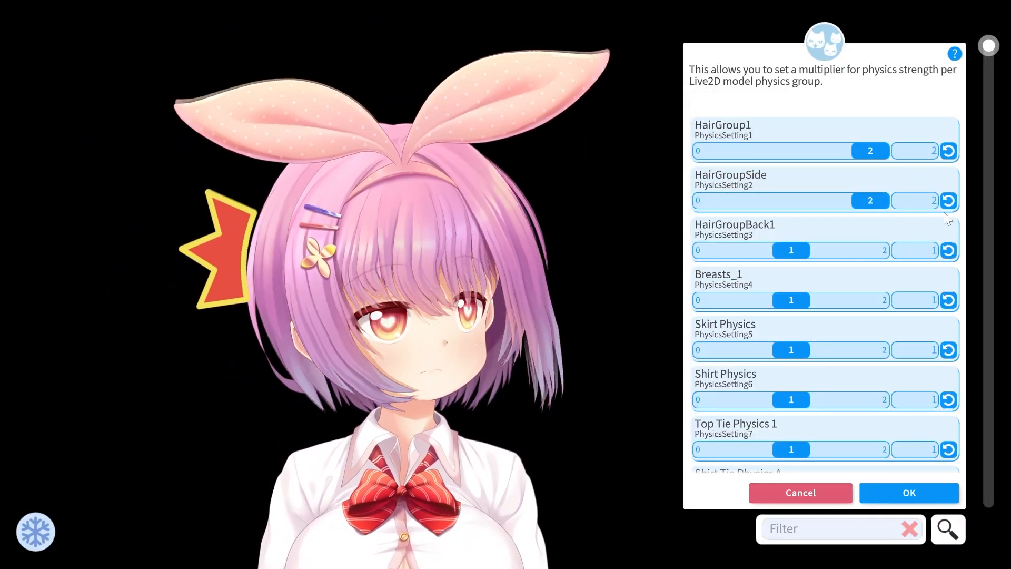
pyautogui.click(949, 200)
pyautogui.click(948, 151)
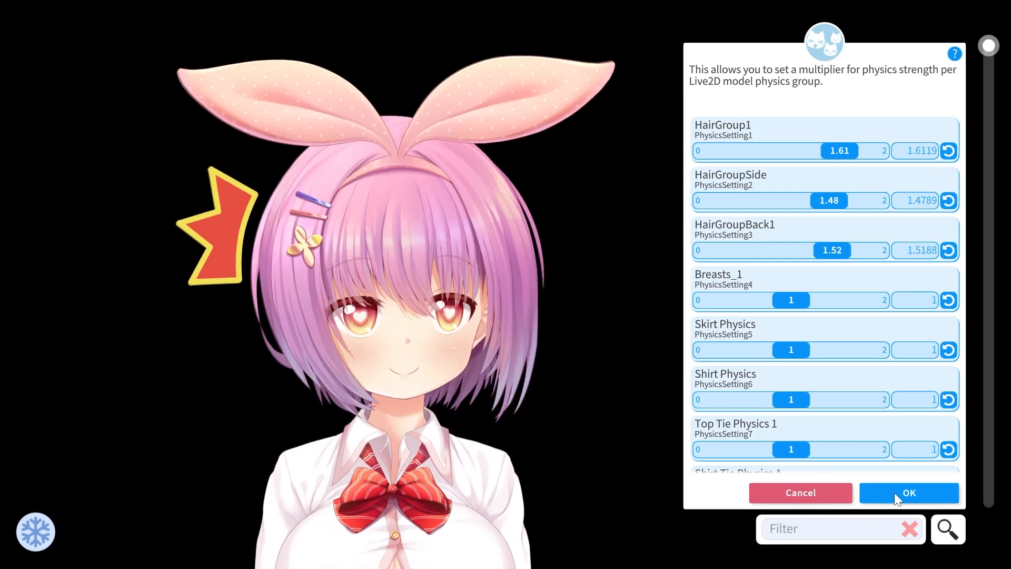
pyautogui.click(898, 489)
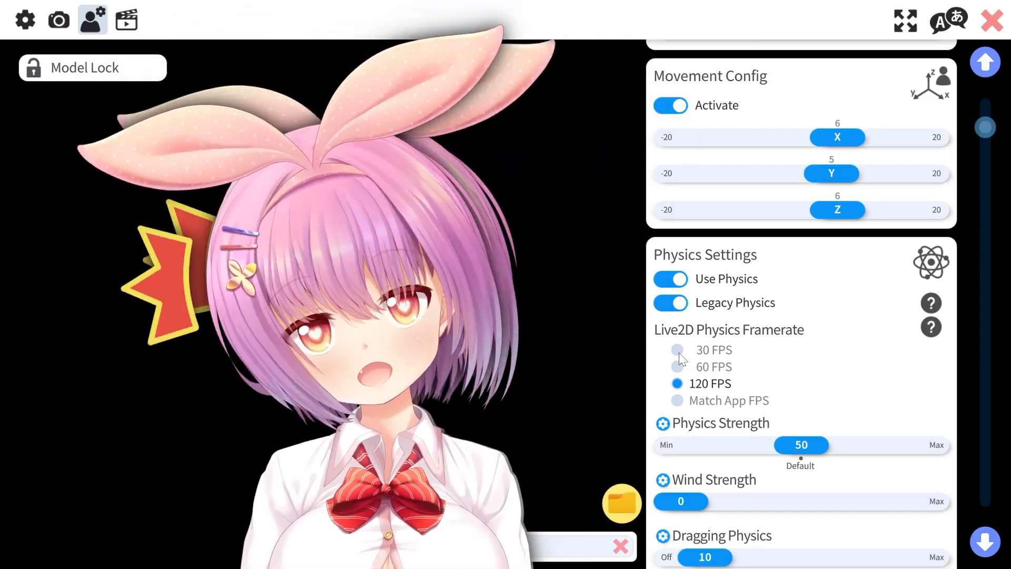
# Step: Compare the Live2D physics framerate at 30 and 120 FPS, leaving it set to 30 FPS
pyautogui.click(678, 351)
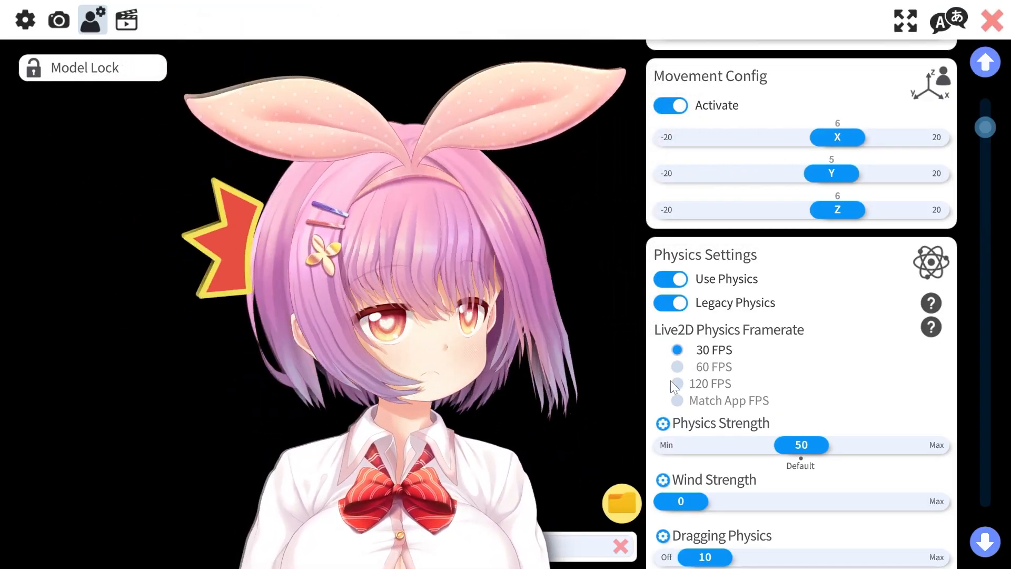
pyautogui.click(678, 384)
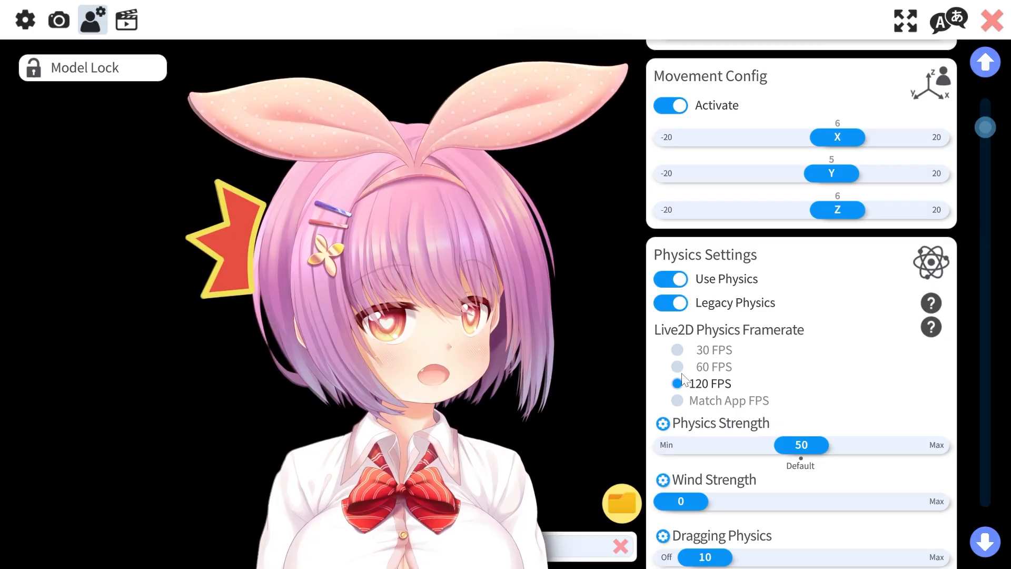
pyautogui.click(677, 351)
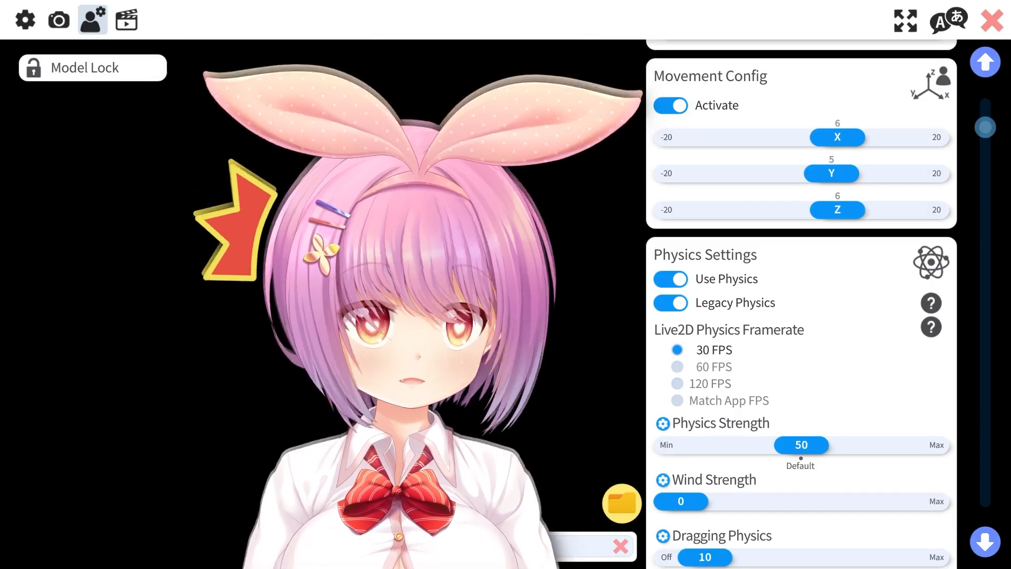
# Step: Set the Movement Config X, Y and Z values to 20 and deactivate Movement Config
pyautogui.scroll(6, 519, 489)
pyautogui.moveTo(519, 501)
pyautogui.mouseDown()
pyautogui.moveTo(548, 382)
pyautogui.moveTo(508, 512)
pyautogui.mouseUp()
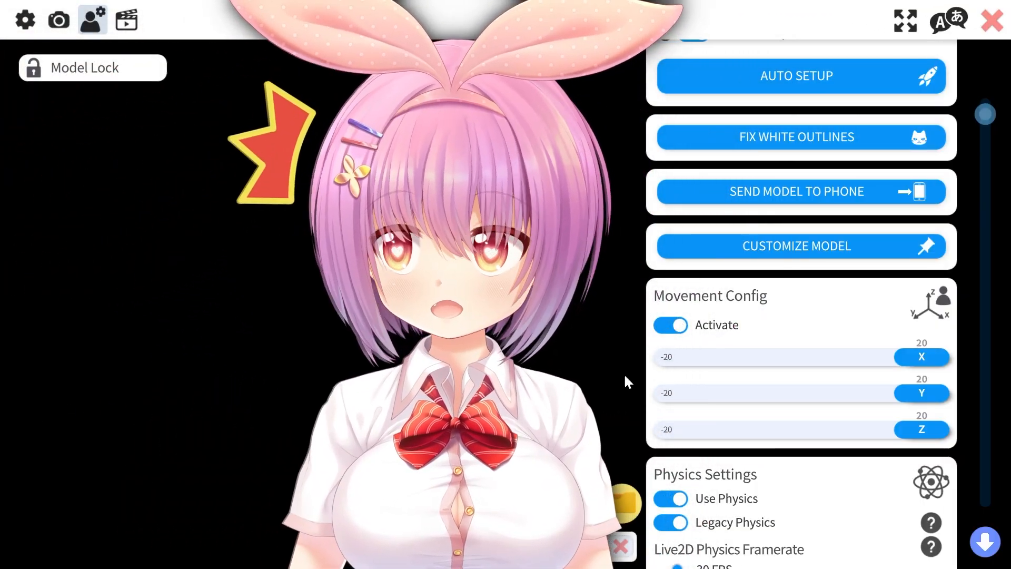
pyautogui.click(670, 328)
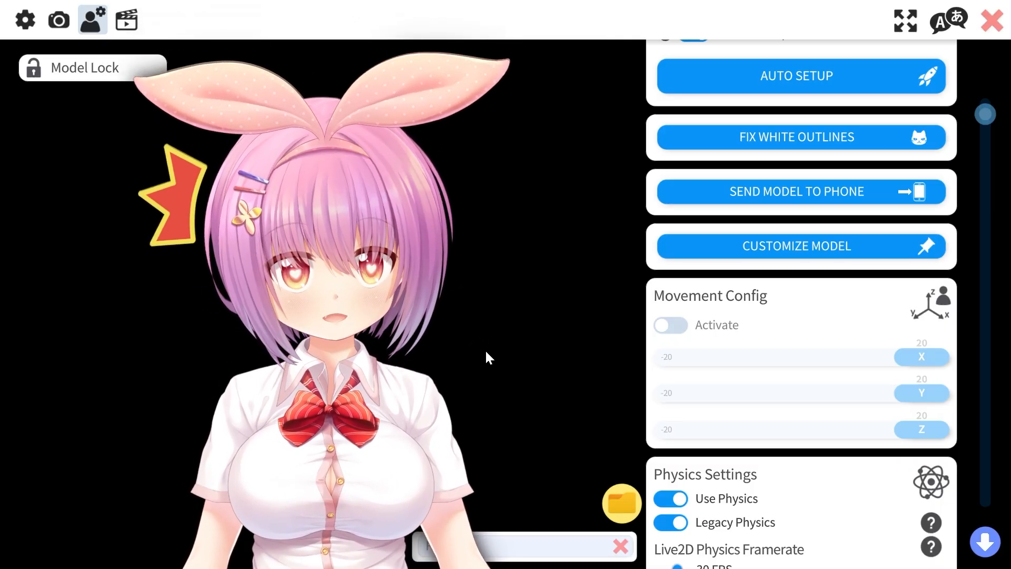
# Step: Reactivate Movement Config to compare the model's motion, and deactivate it again
pyautogui.scroll(-6, 790, 369)
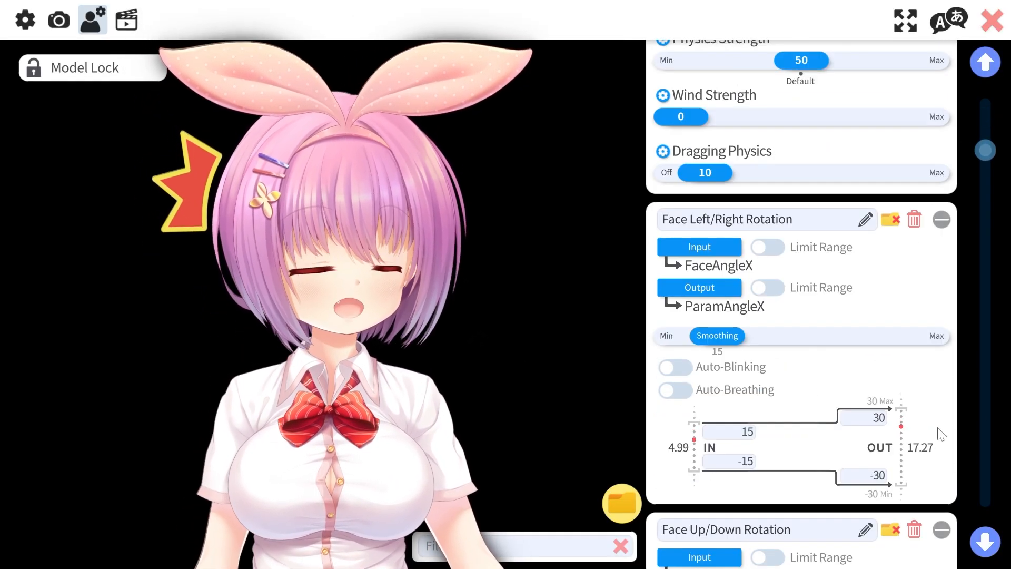
pyautogui.scroll(8, 751, 327)
pyautogui.click(670, 133)
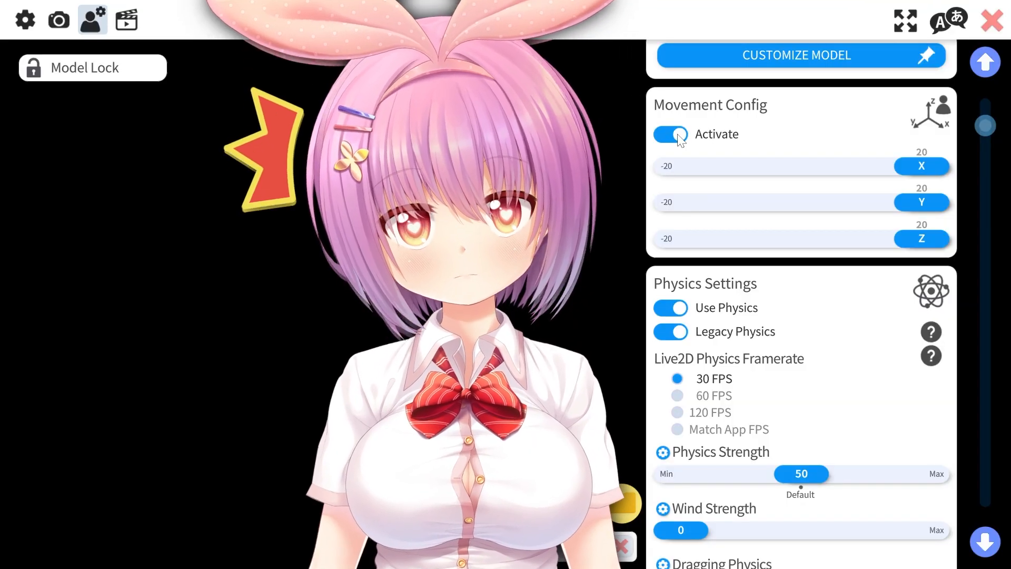
pyautogui.click(678, 136)
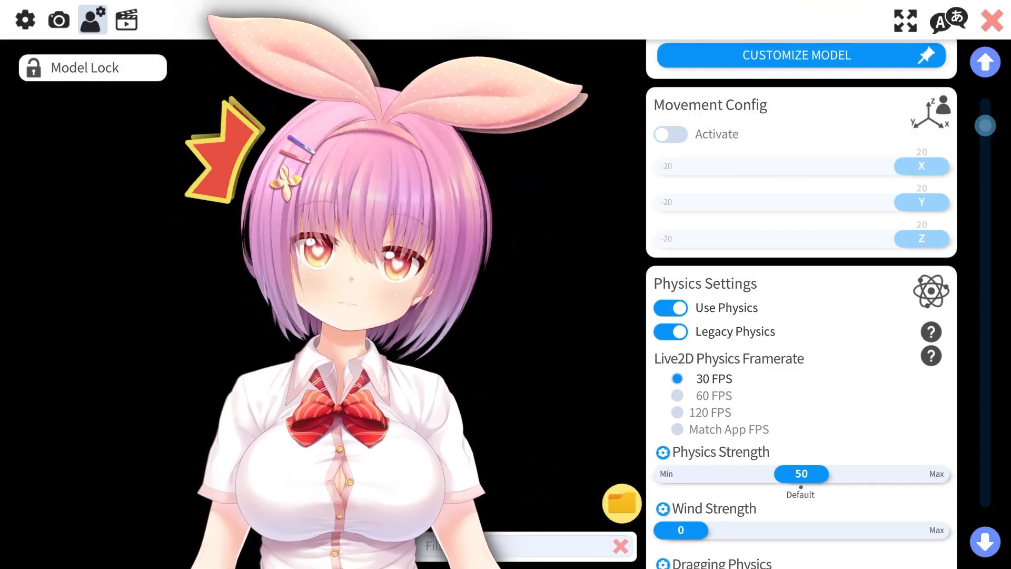
pyautogui.scroll(1, 800, 210)
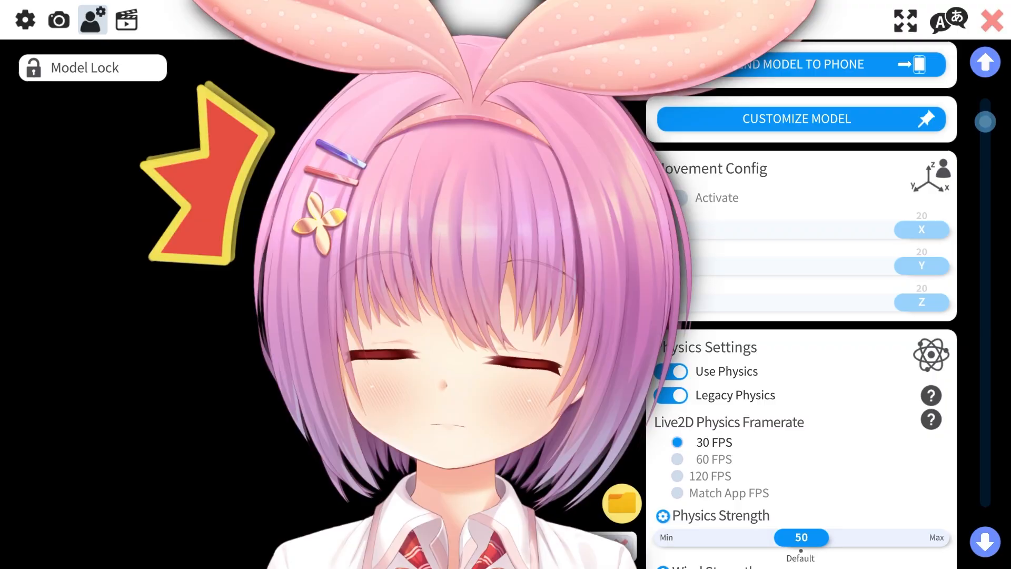